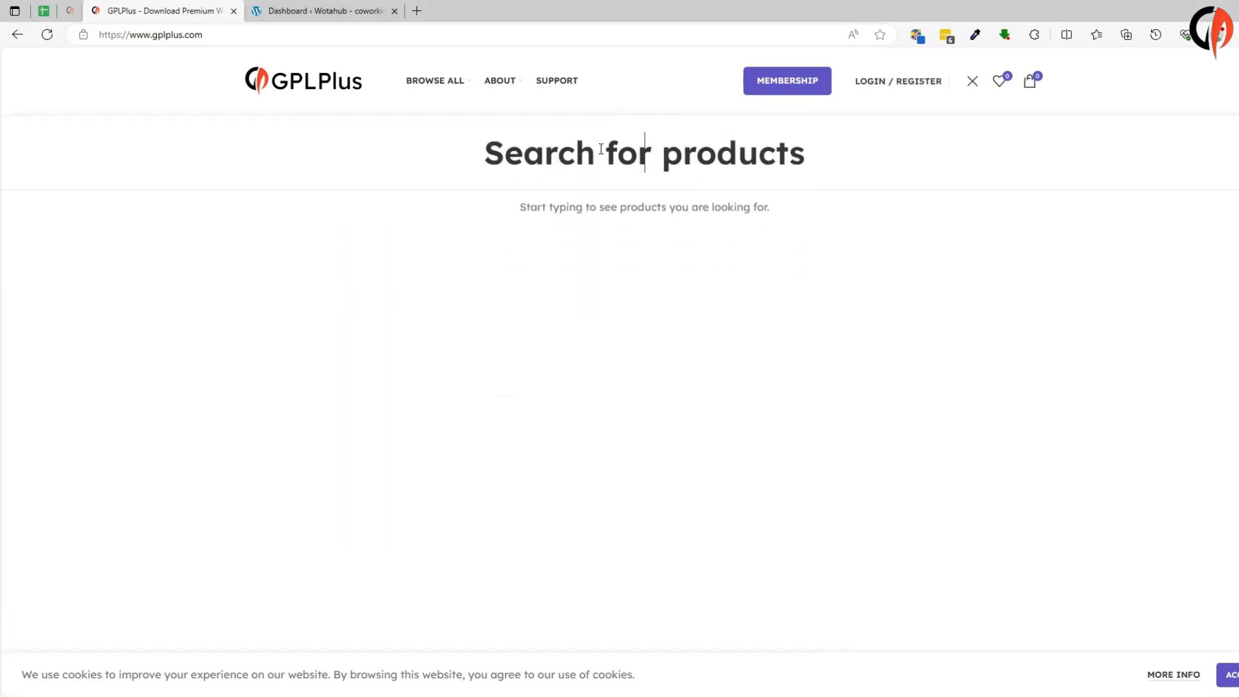
# Step: Search the store for CouponSeek and open the CouponSeek Deals & Discounts WordPress Theme product page
pyautogui.write('CouponSeek')
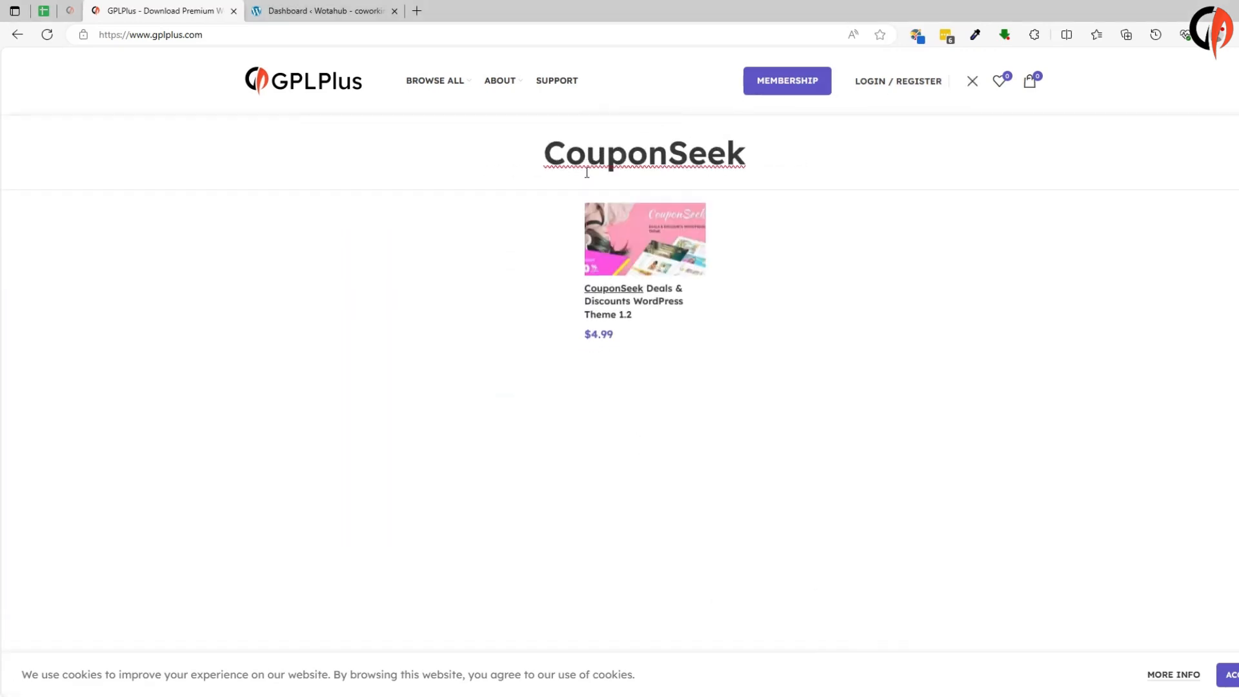
pyautogui.click(658, 251)
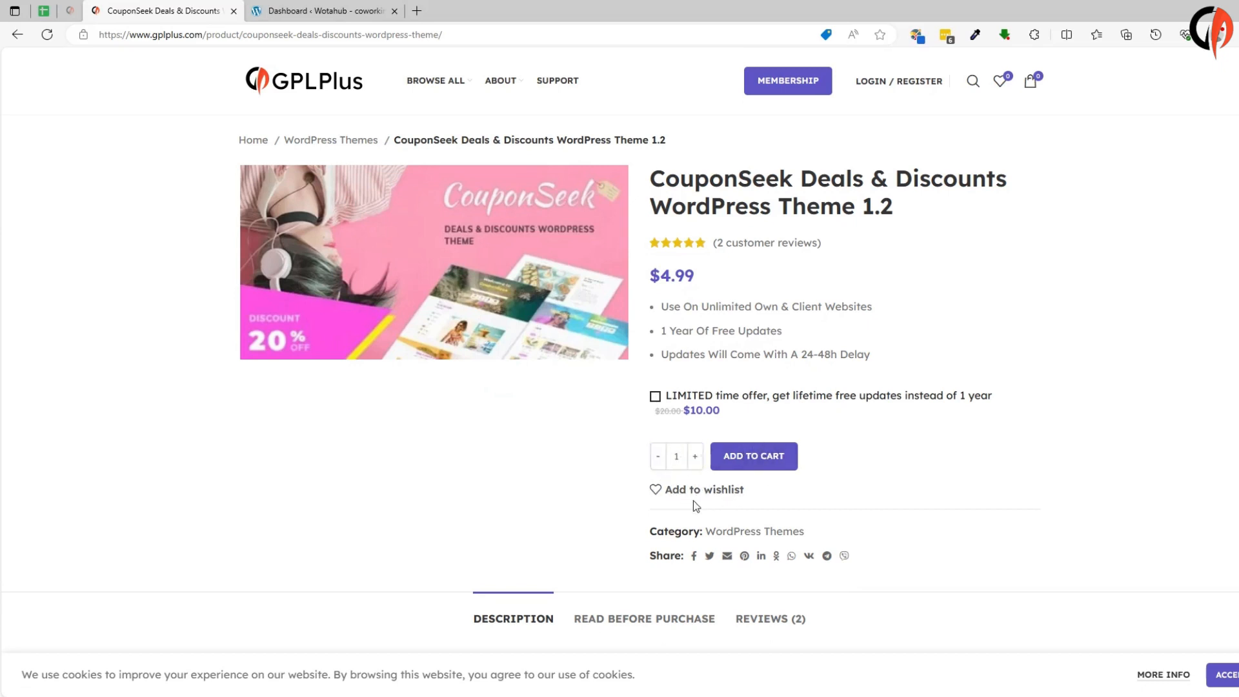
# Step: In File Explorer, extract the BB-couponseek-deals-discounts-wordpress-theme12 archive on the Desktop to its default folder and open that folder
pyautogui.click(597, 696)
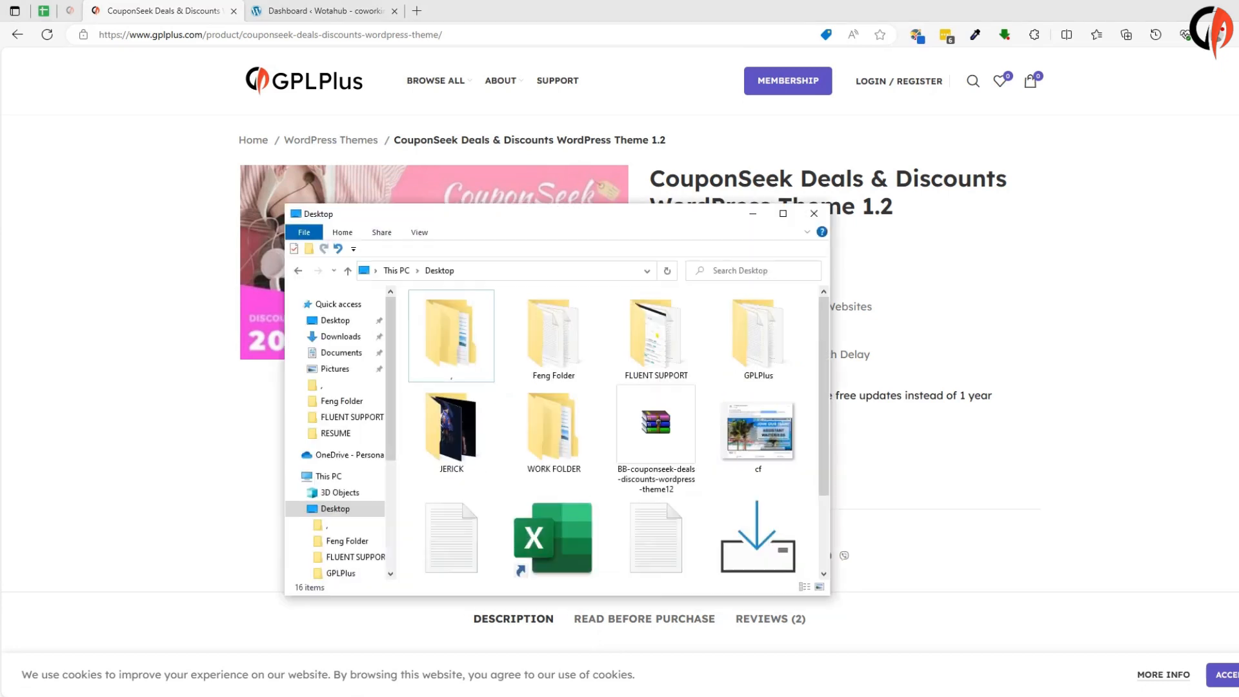
pyautogui.rightClick(650, 423)
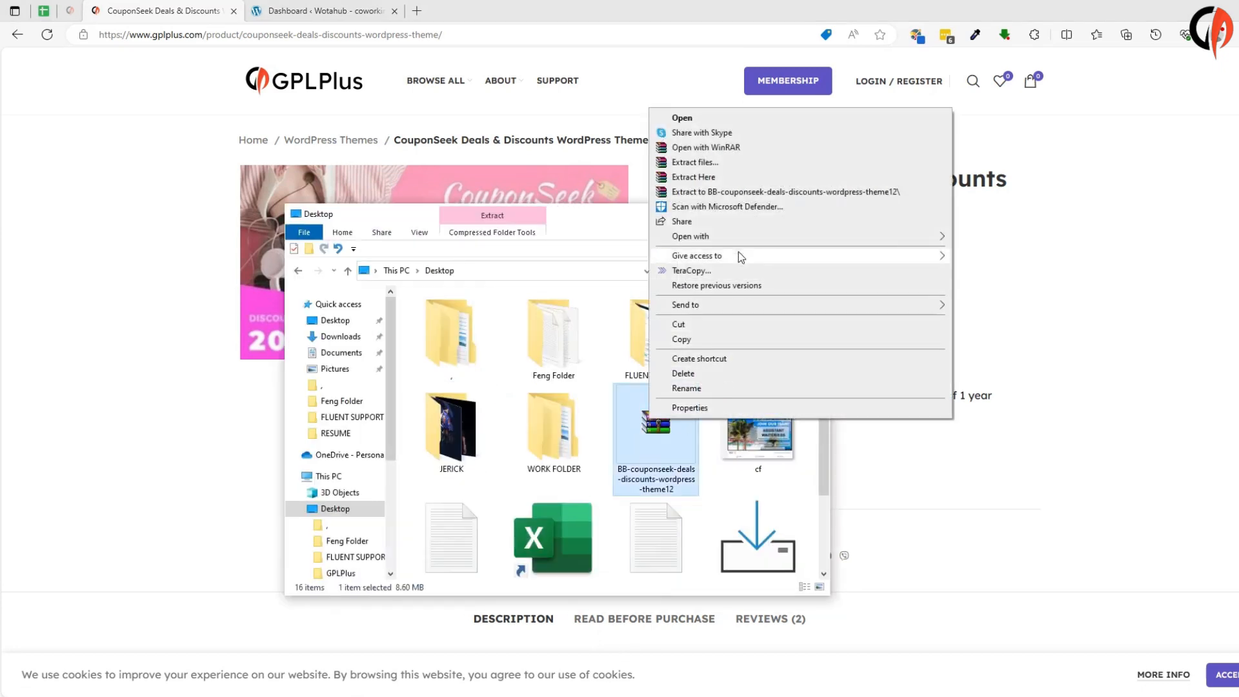
pyautogui.click(694, 162)
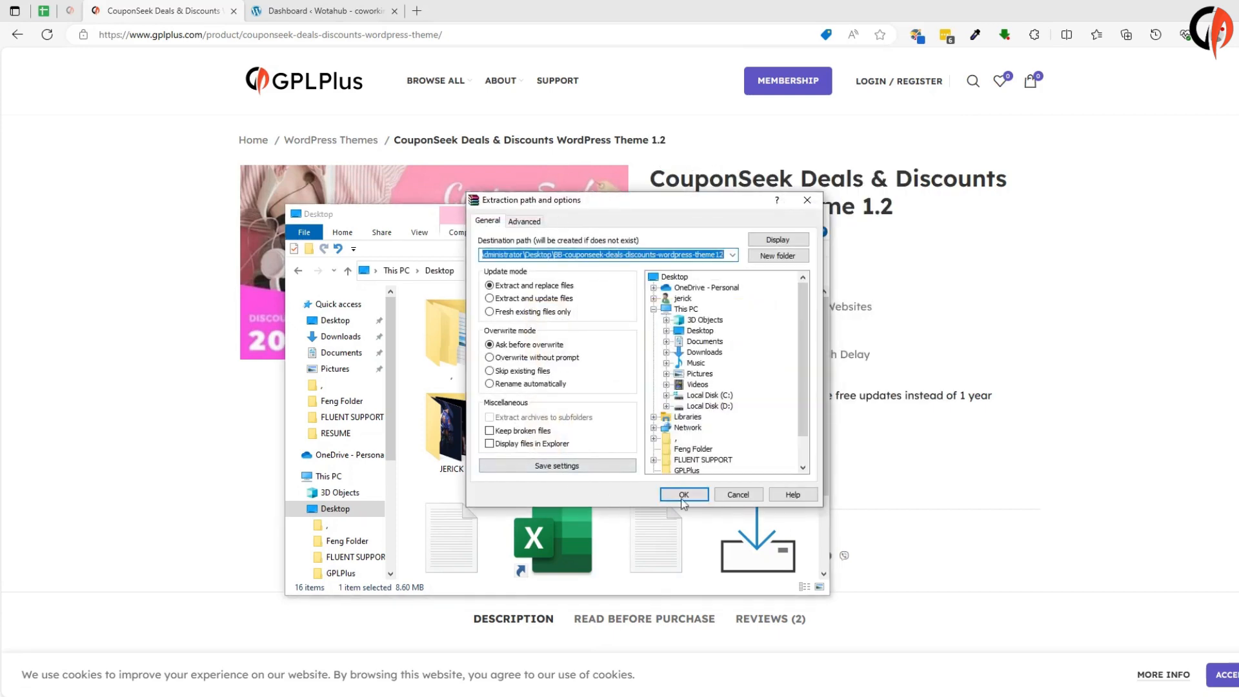
pyautogui.click(683, 498)
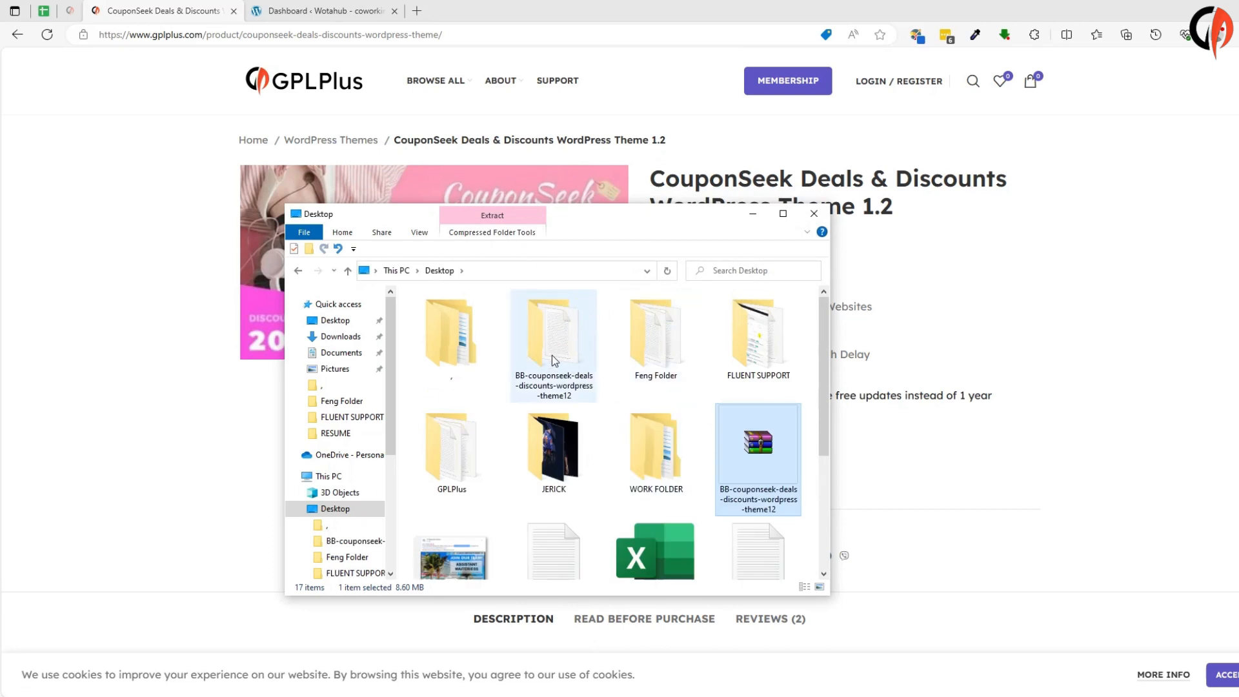
pyautogui.doubleClick(551, 360)
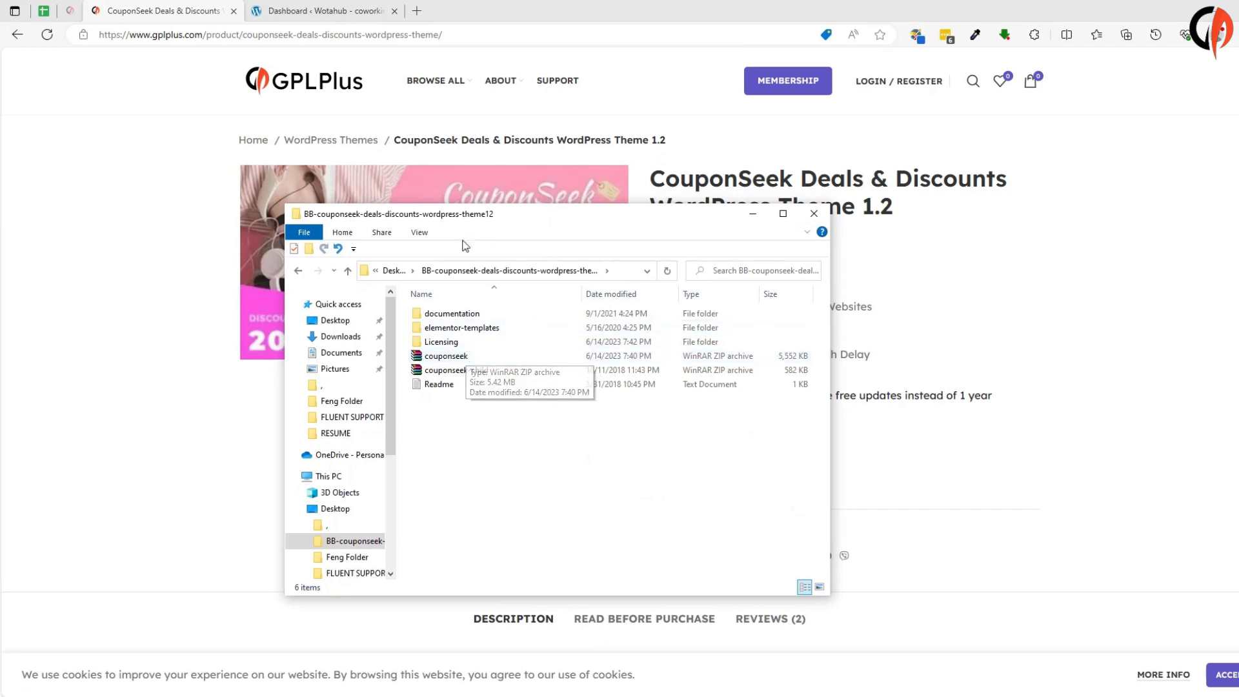
# Step: Switch to the WordPress dashboard and open the upload form for adding a new theme
pyautogui.click(330, 12)
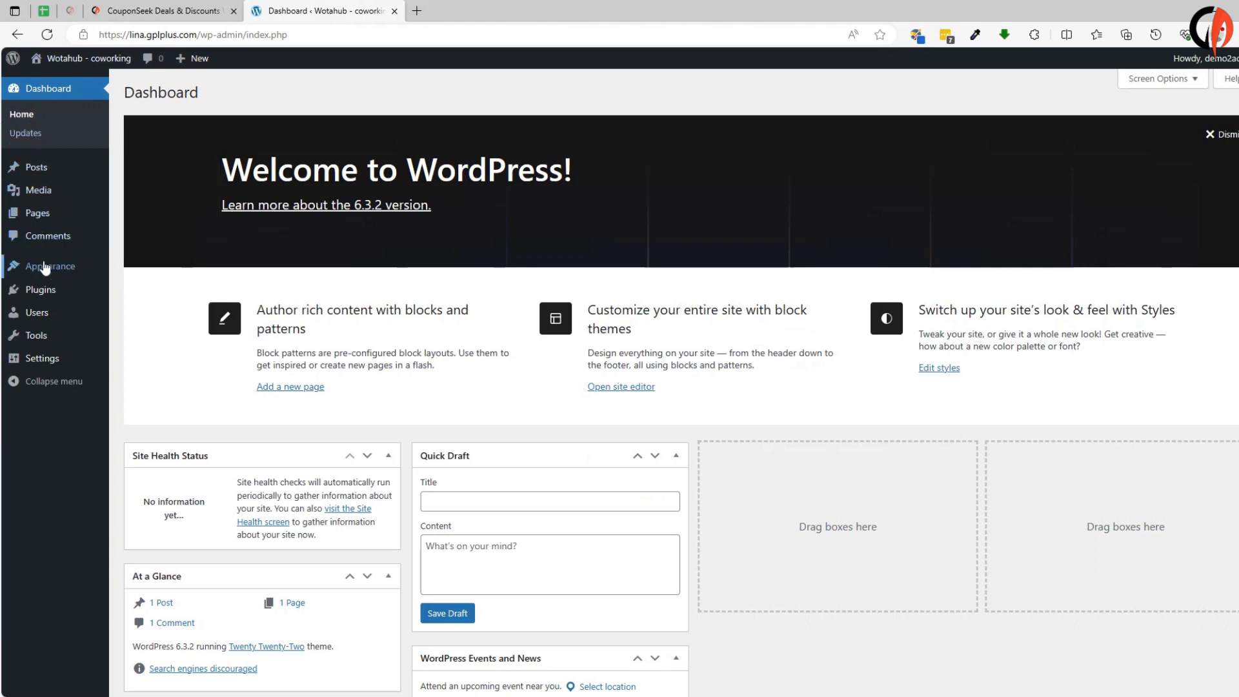
pyautogui.moveTo(60, 269)
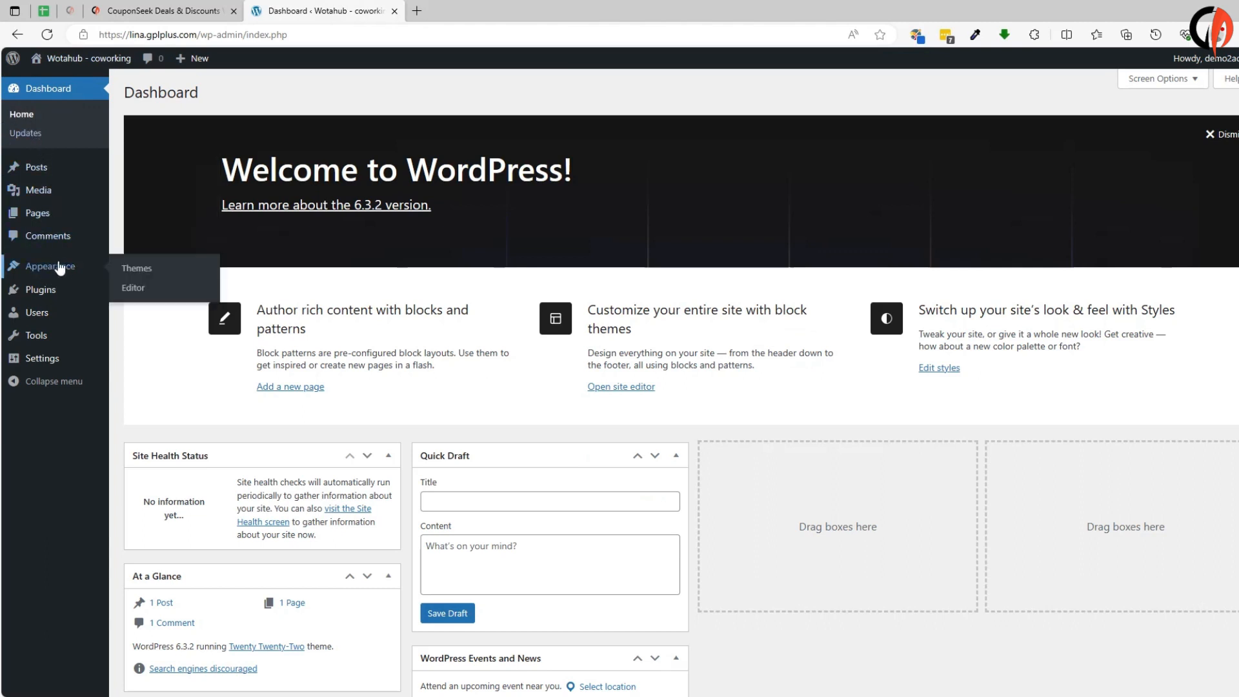
pyautogui.click(136, 268)
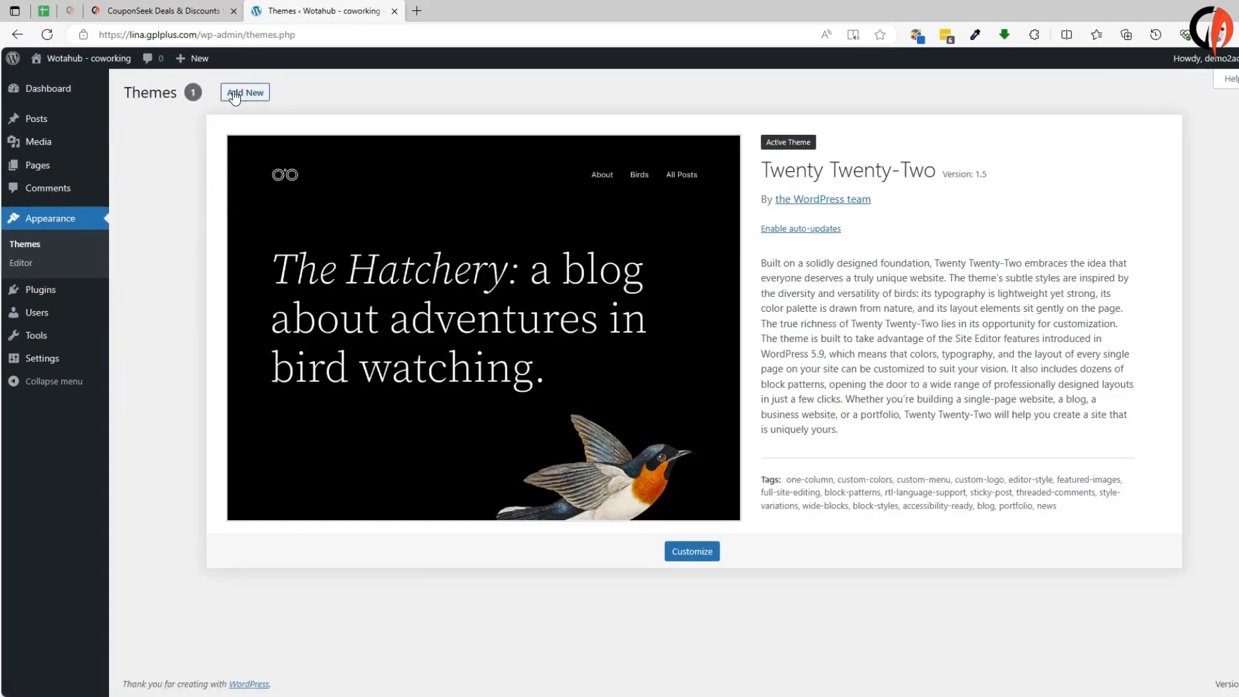
pyautogui.click(234, 95)
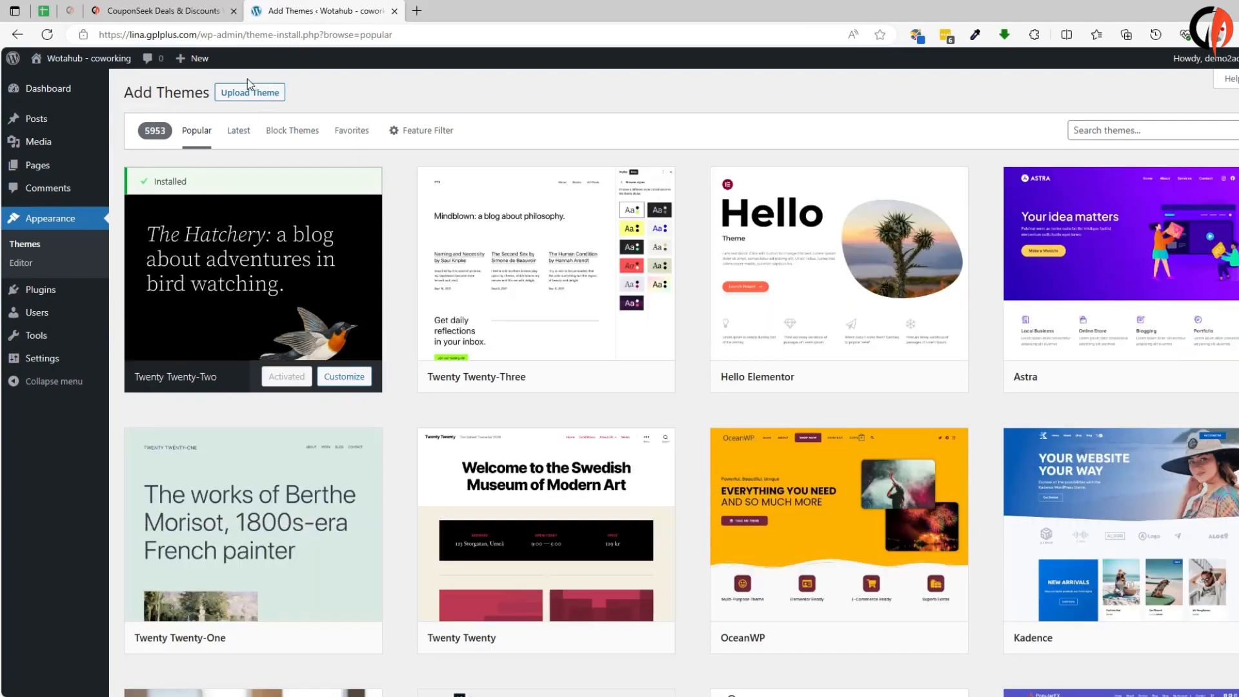
pyautogui.click(262, 96)
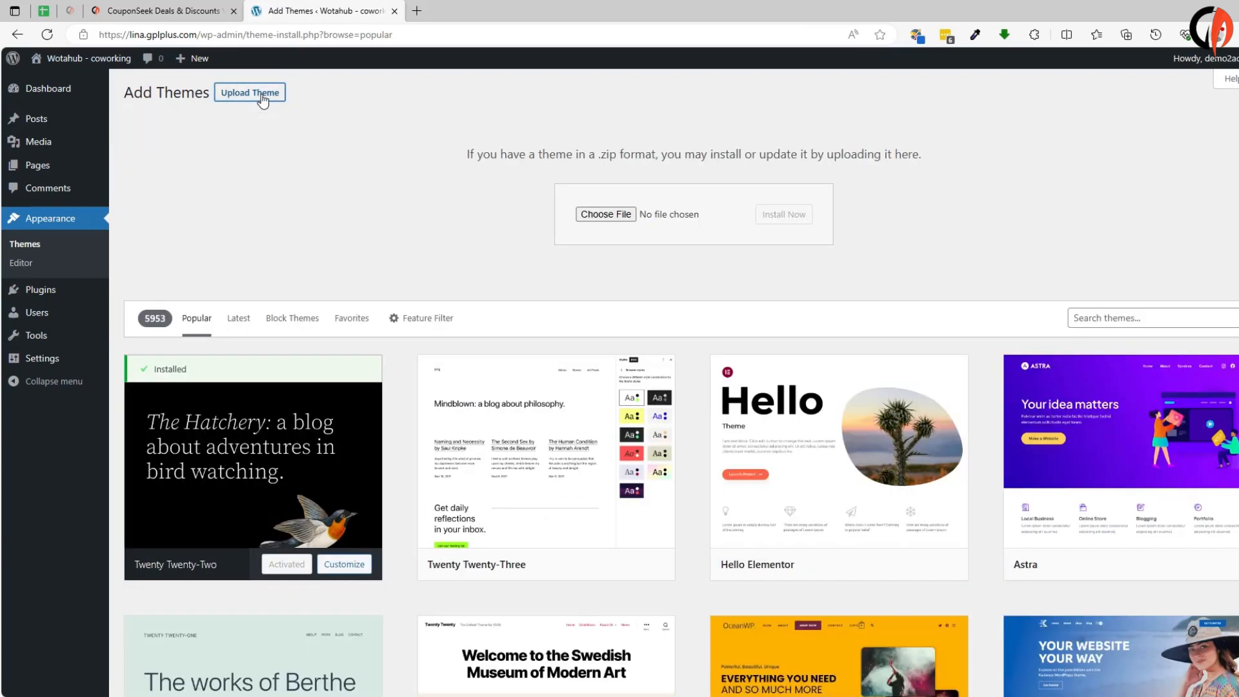
# Step: Install the theme from couponseek.zip in the extracted BB-couponseek-deals-discounts-wordpress-theme12 folder and activate it
pyautogui.click(614, 216)
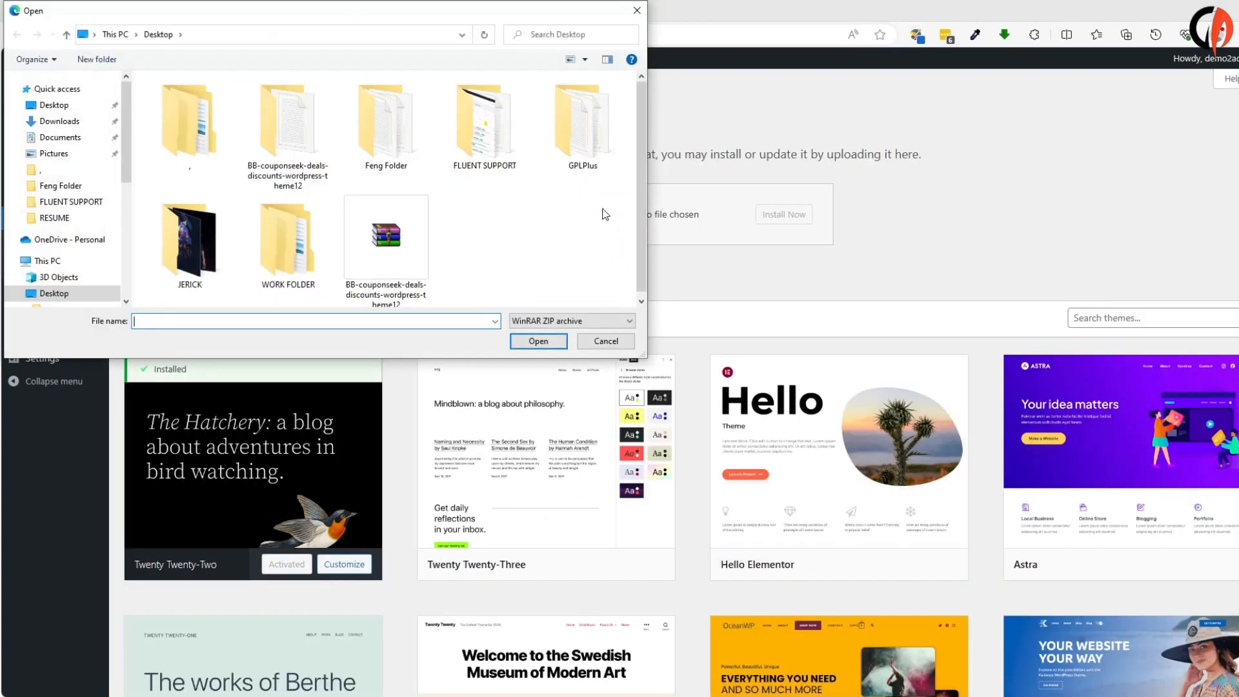
pyautogui.doubleClick(281, 127)
pyautogui.click(192, 141)
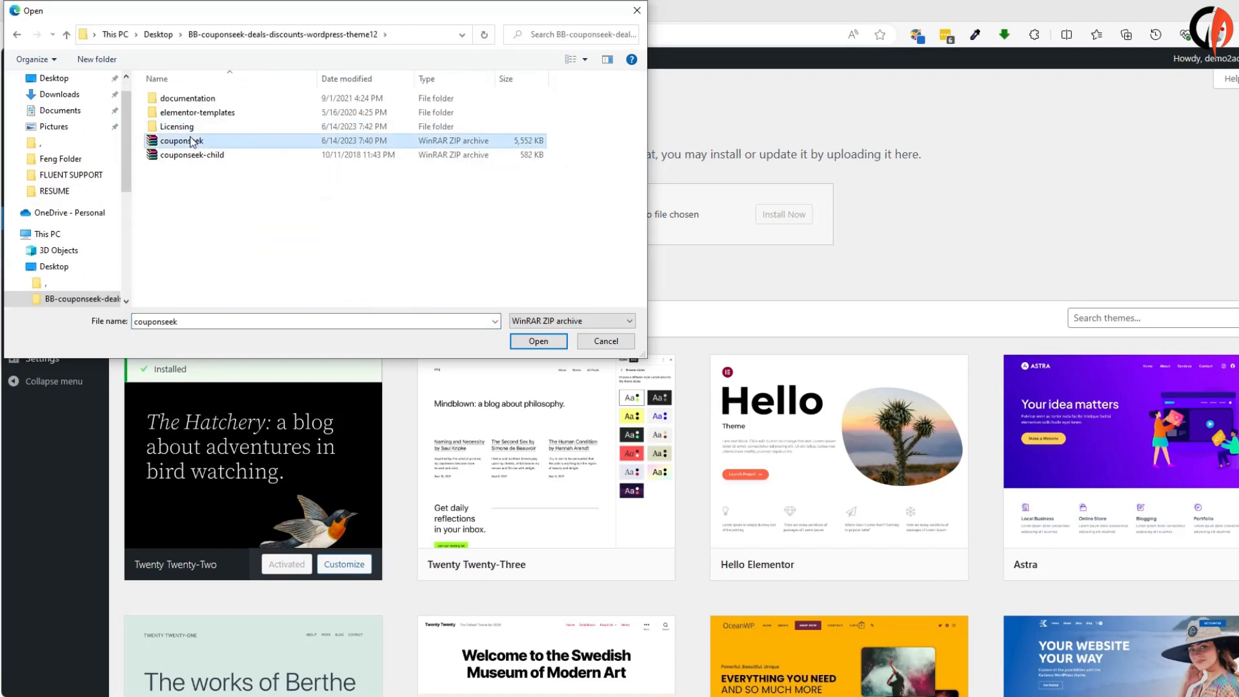
pyautogui.click(538, 341)
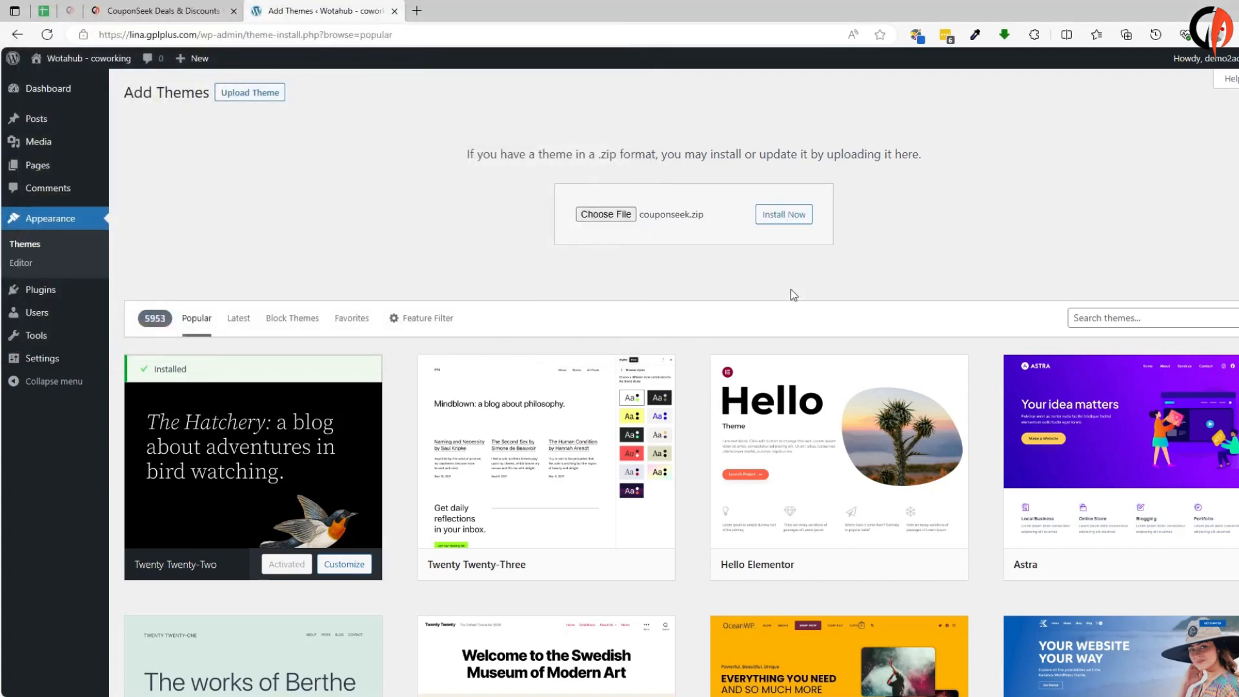
pyautogui.click(794, 220)
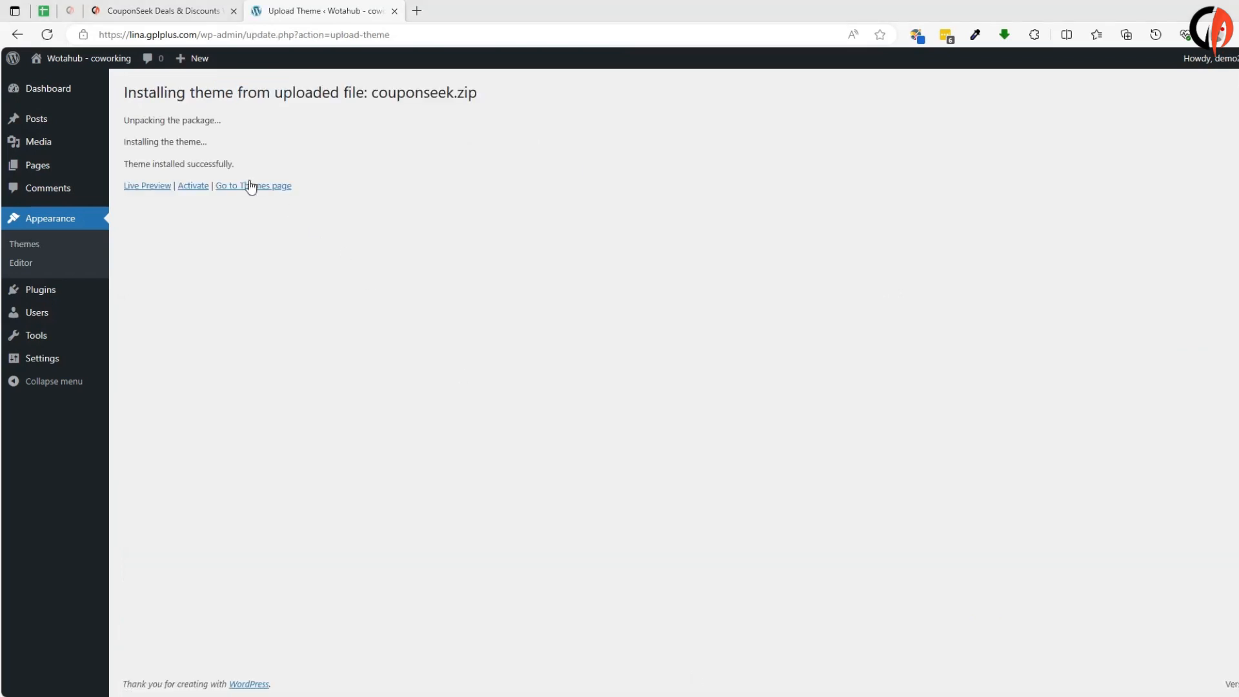
pyautogui.click(195, 190)
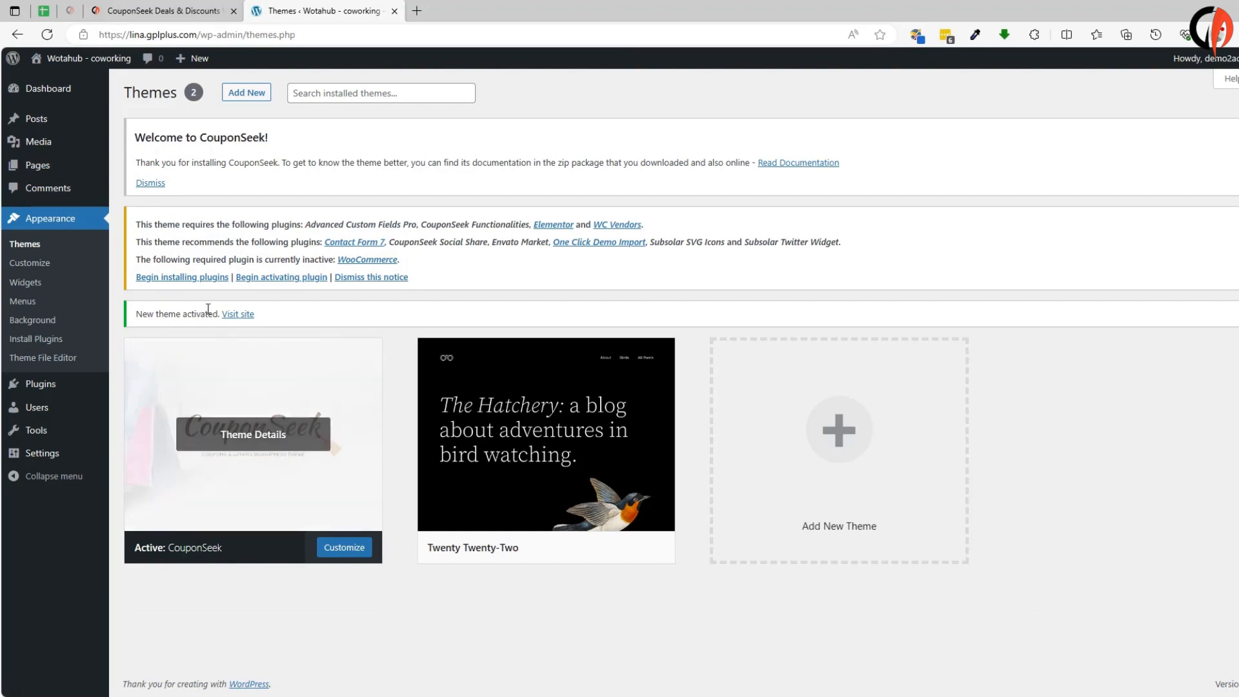
# Step: Bulk-install all the plugins that the CouponSeek theme requires and recommends
pyautogui.click(180, 279)
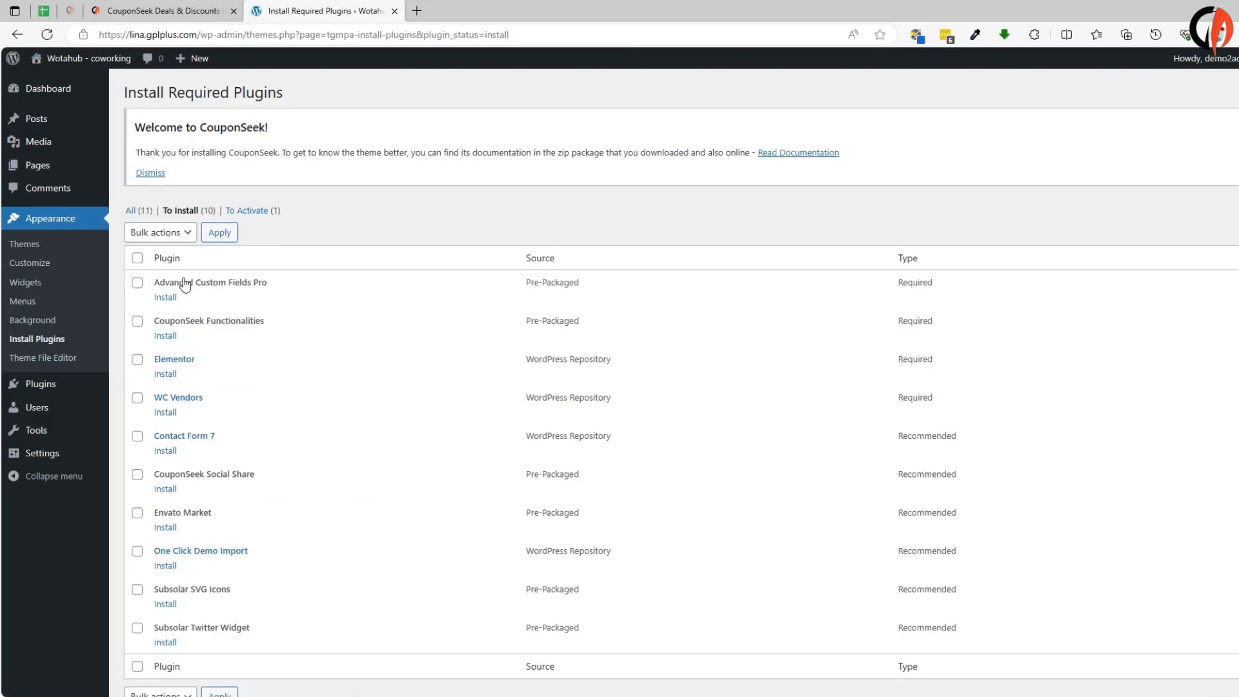
pyautogui.scroll(-1, 193, 252)
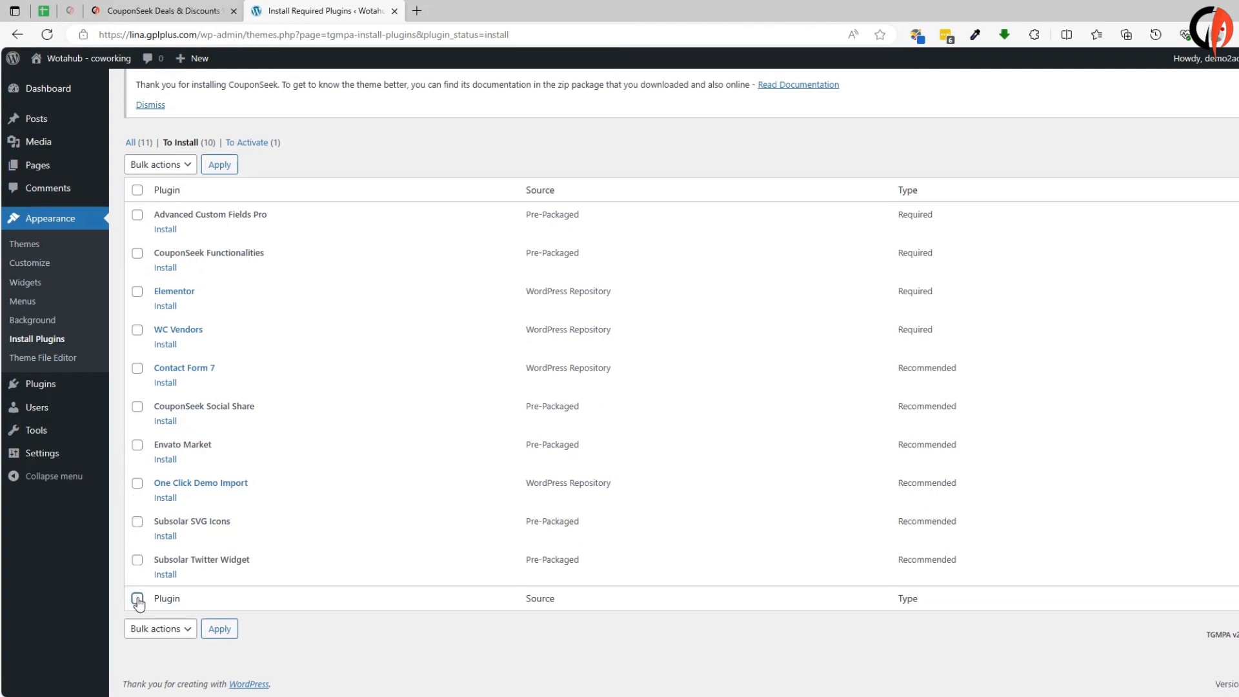
pyautogui.click(171, 167)
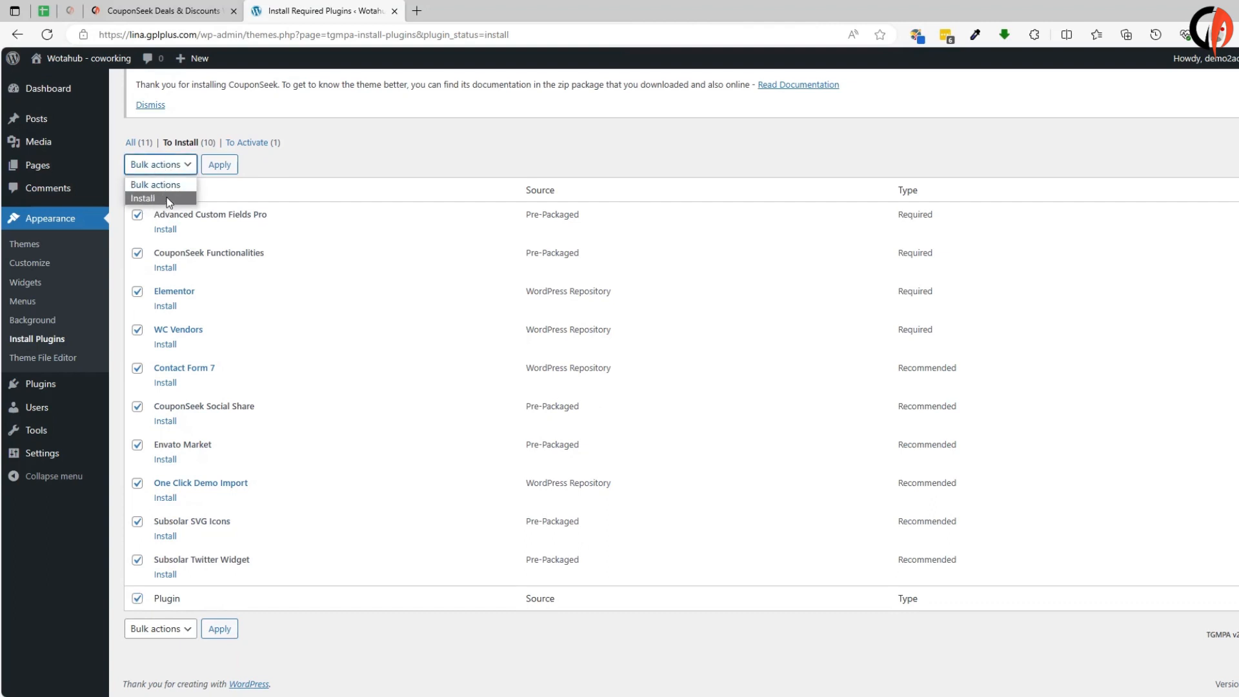
pyautogui.click(167, 198)
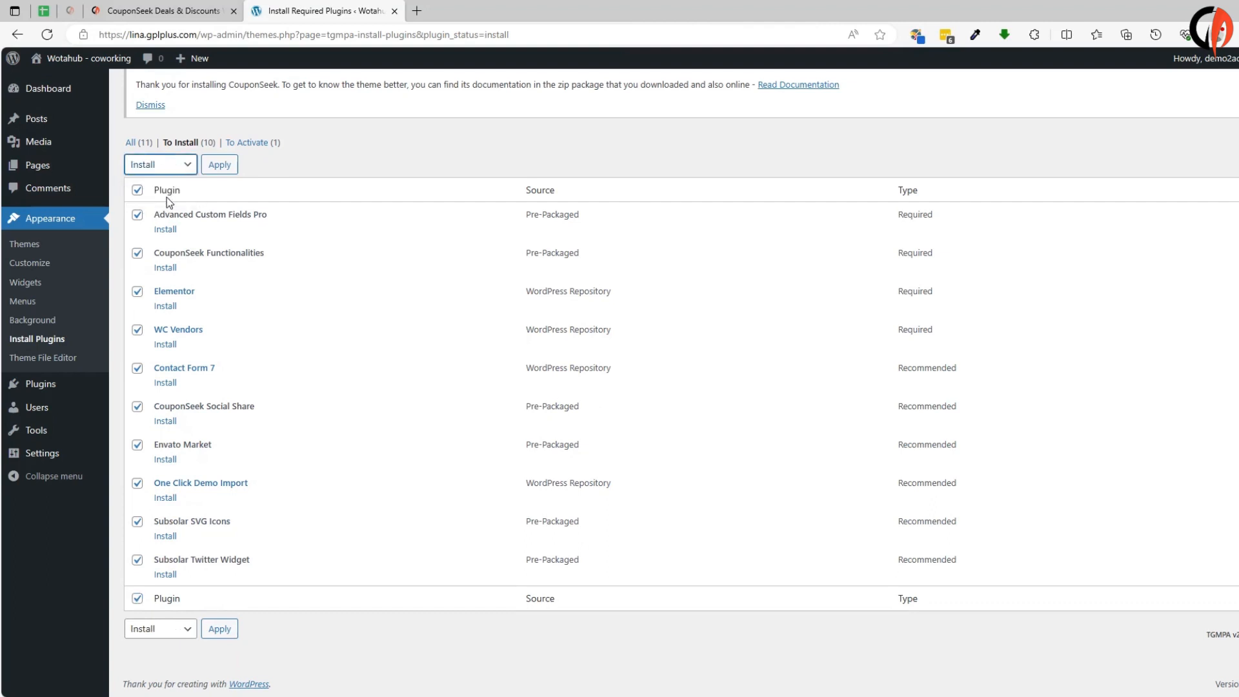
pyautogui.click(231, 170)
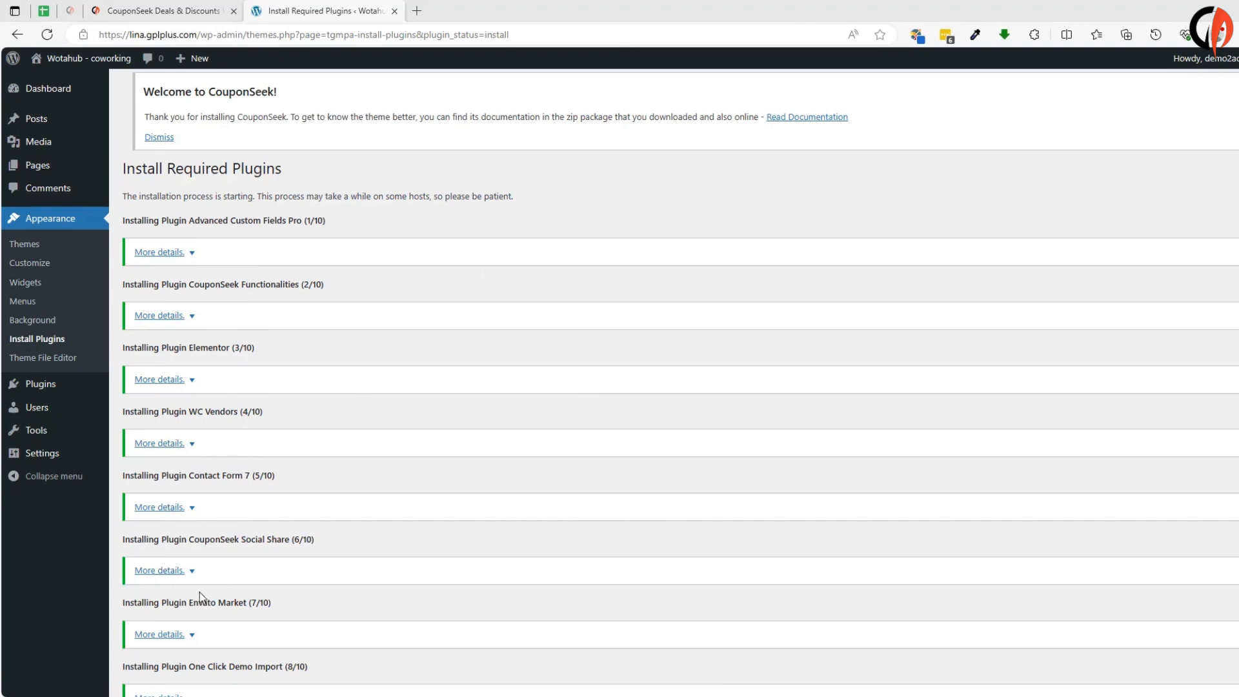
# Step: Return to the required plugins installer and bulk-activate all the listed plugins
pyautogui.scroll(-2, 207, 594)
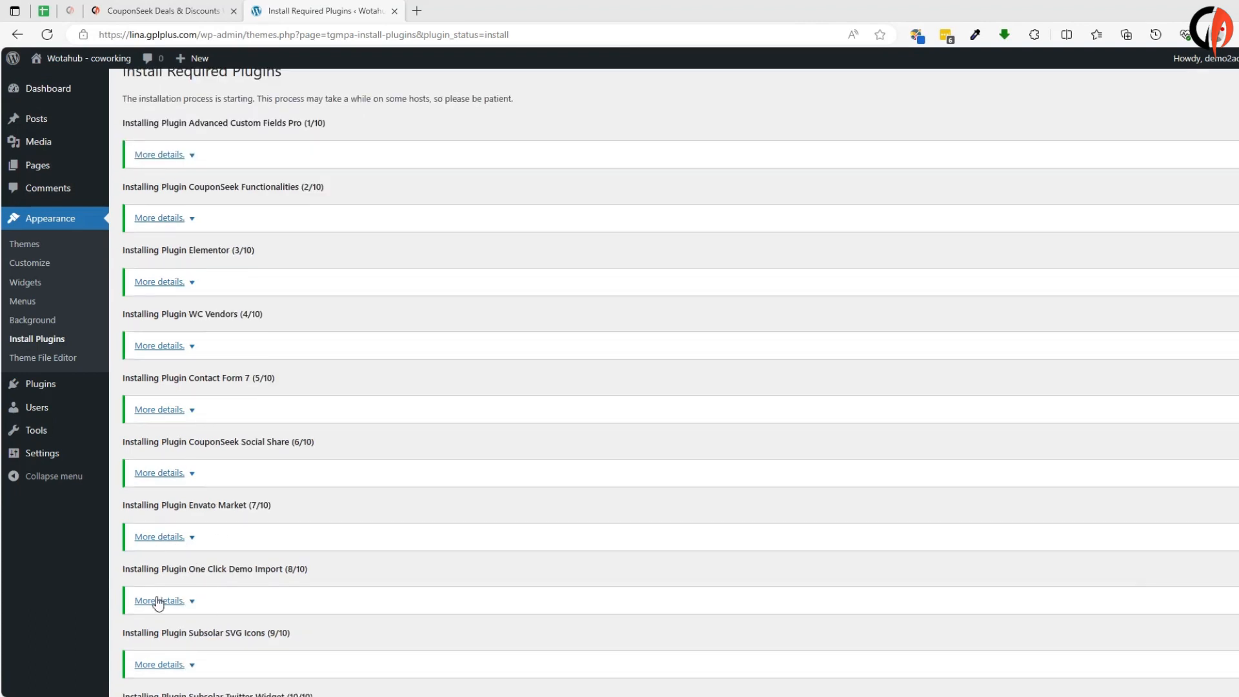
pyautogui.scroll(-2, 155, 653)
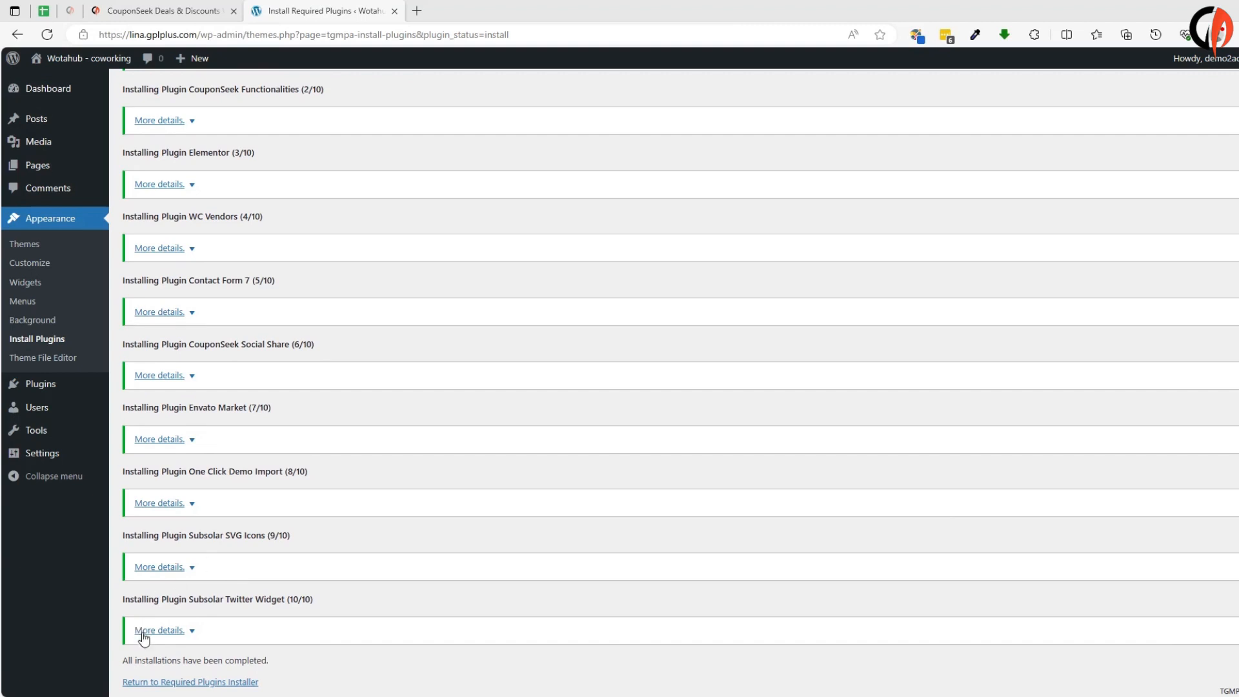
pyautogui.scroll(-1, 209, 623)
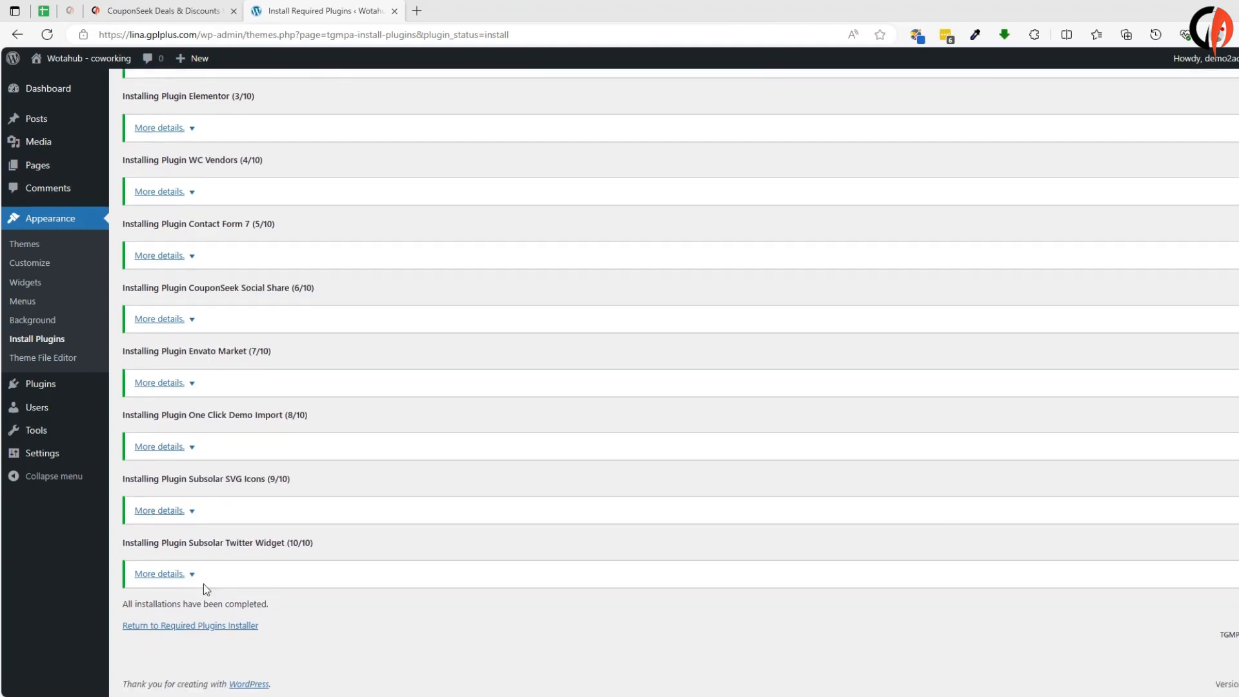
pyautogui.click(185, 628)
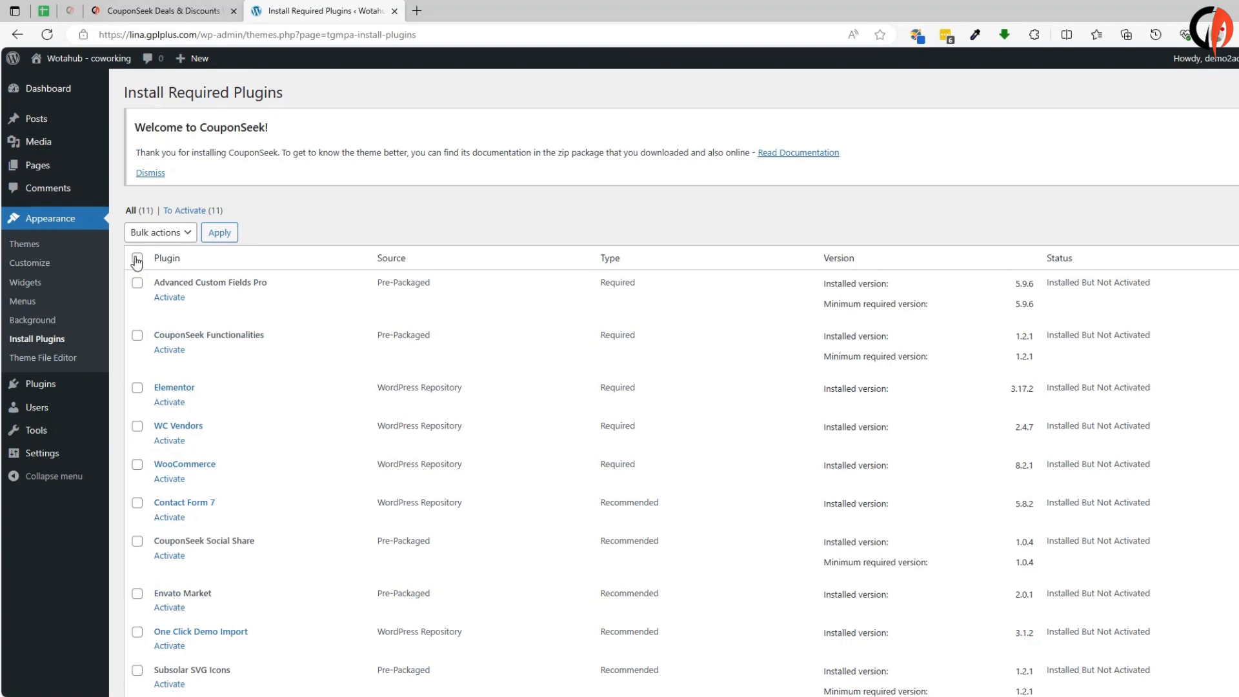
pyautogui.scroll(-2, 136, 268)
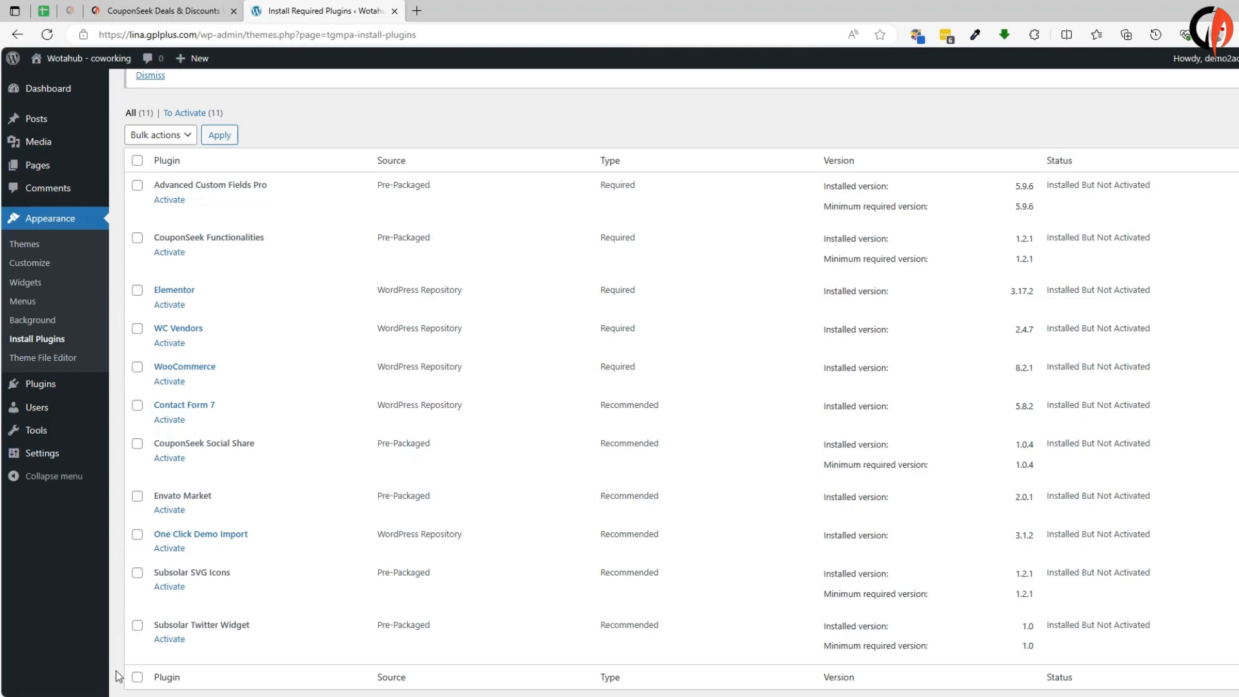
pyautogui.scroll(-1, 118, 676)
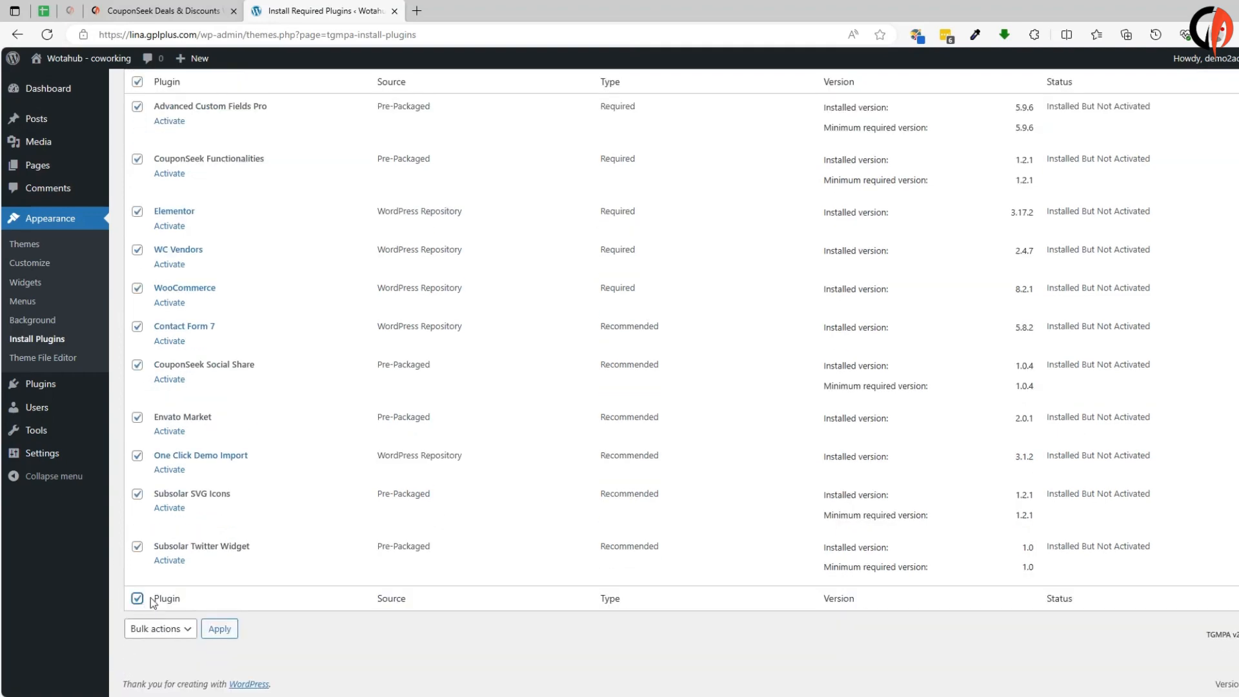
pyautogui.scroll(3, 150, 598)
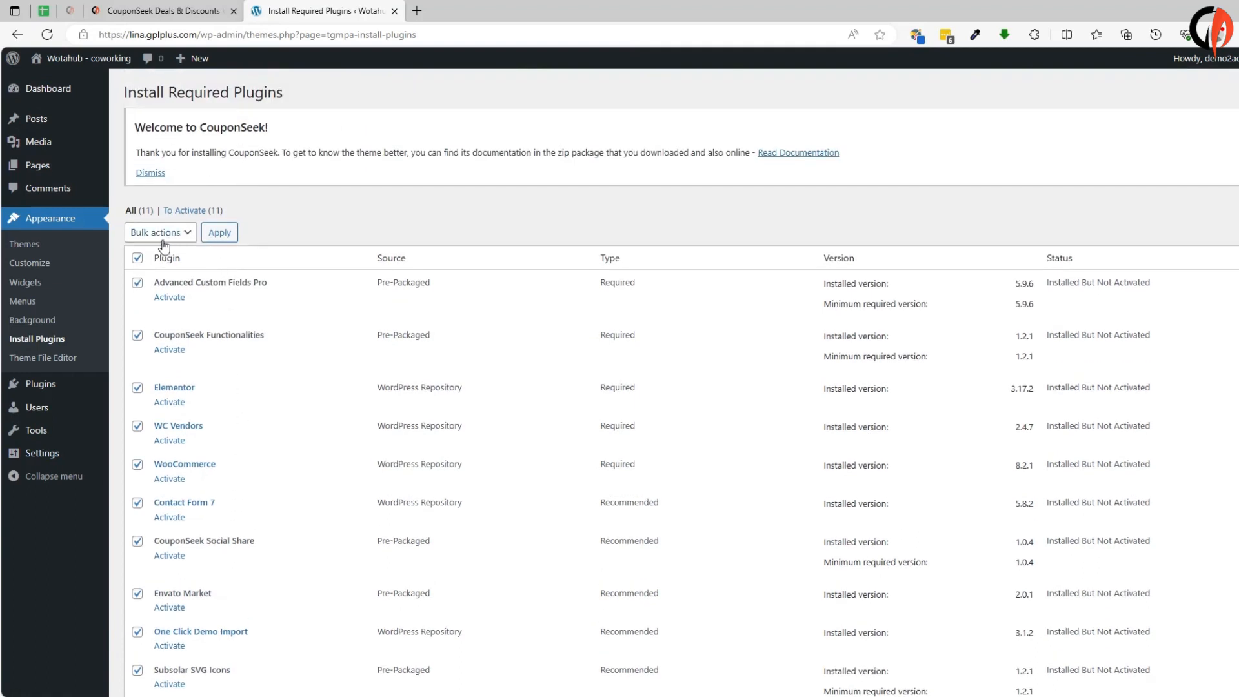
pyautogui.click(163, 240)
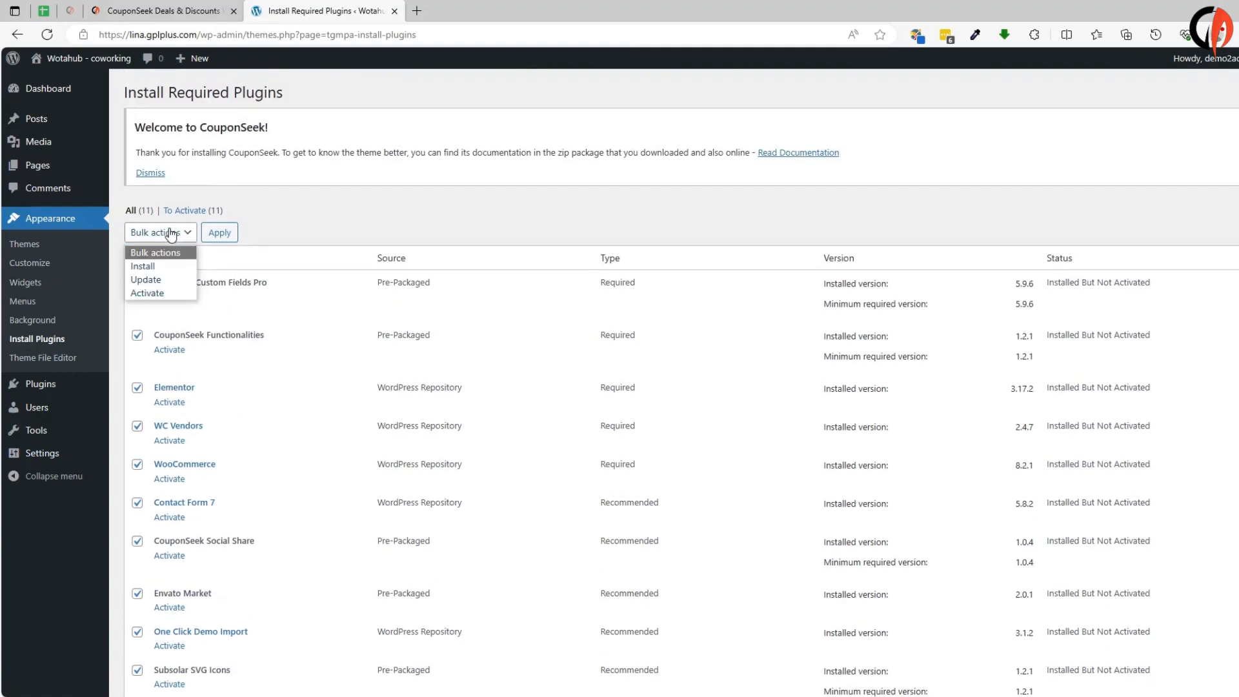
pyautogui.click(156, 294)
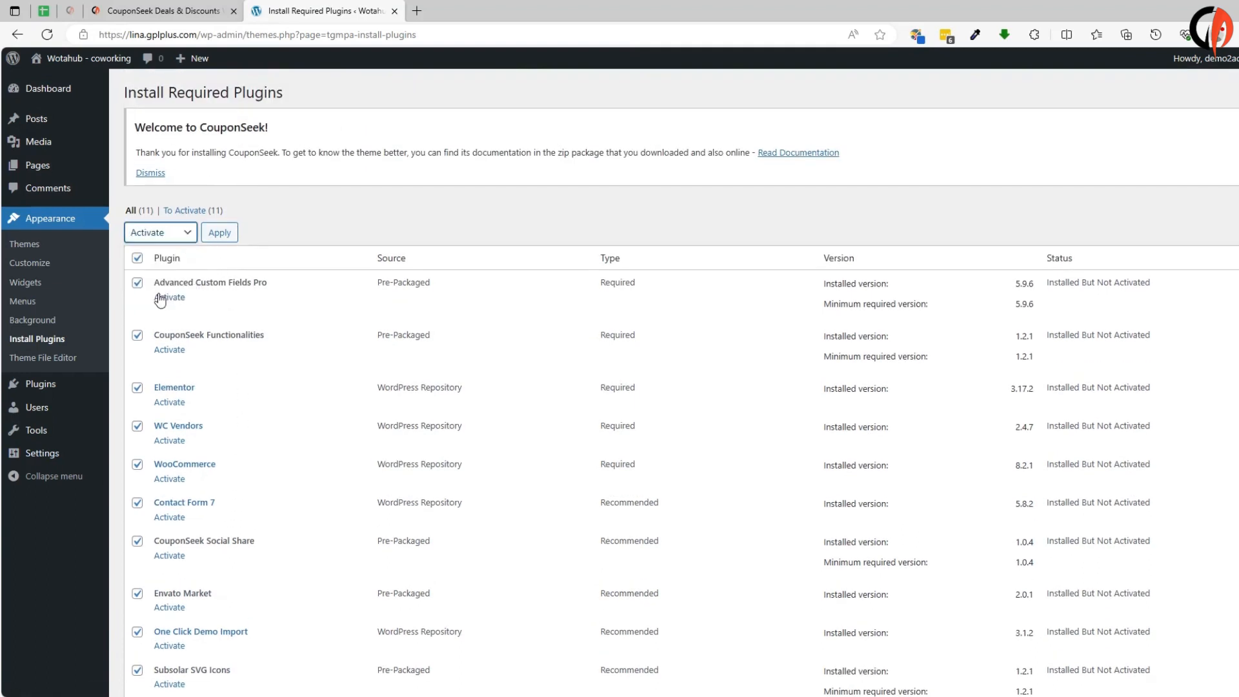
pyautogui.click(229, 235)
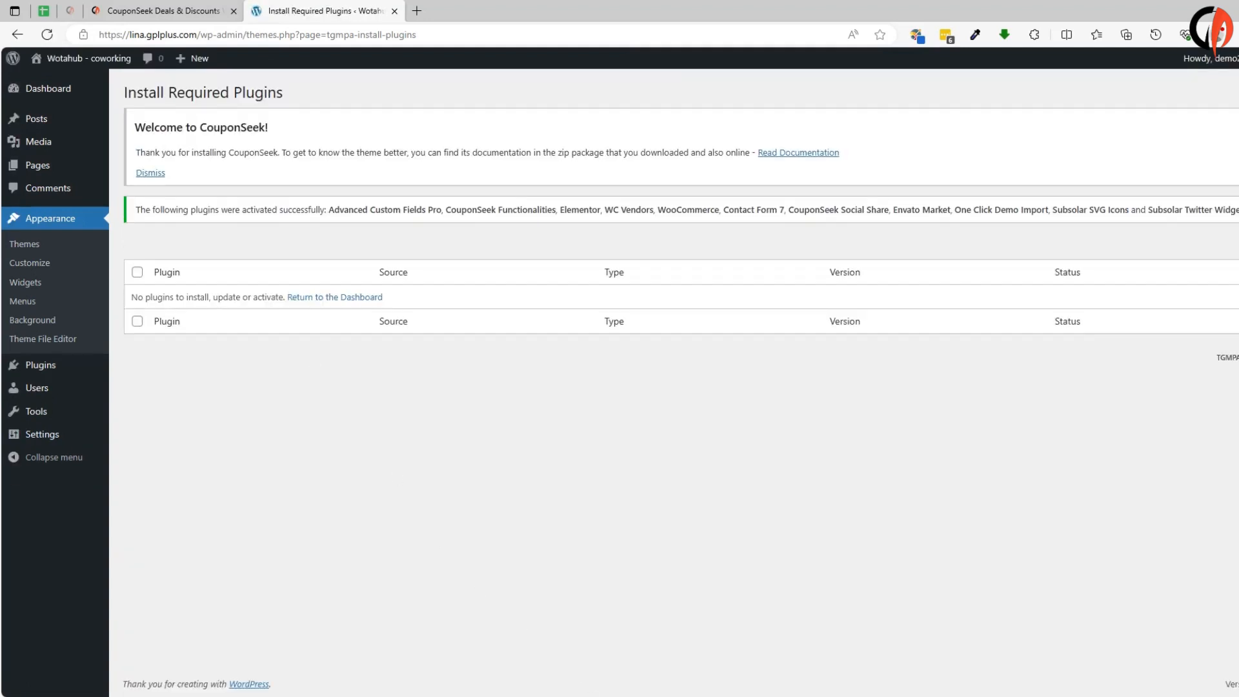
# Step: Open the demo data import page and choose the Main Demo with images for import
pyautogui.click(69, 92)
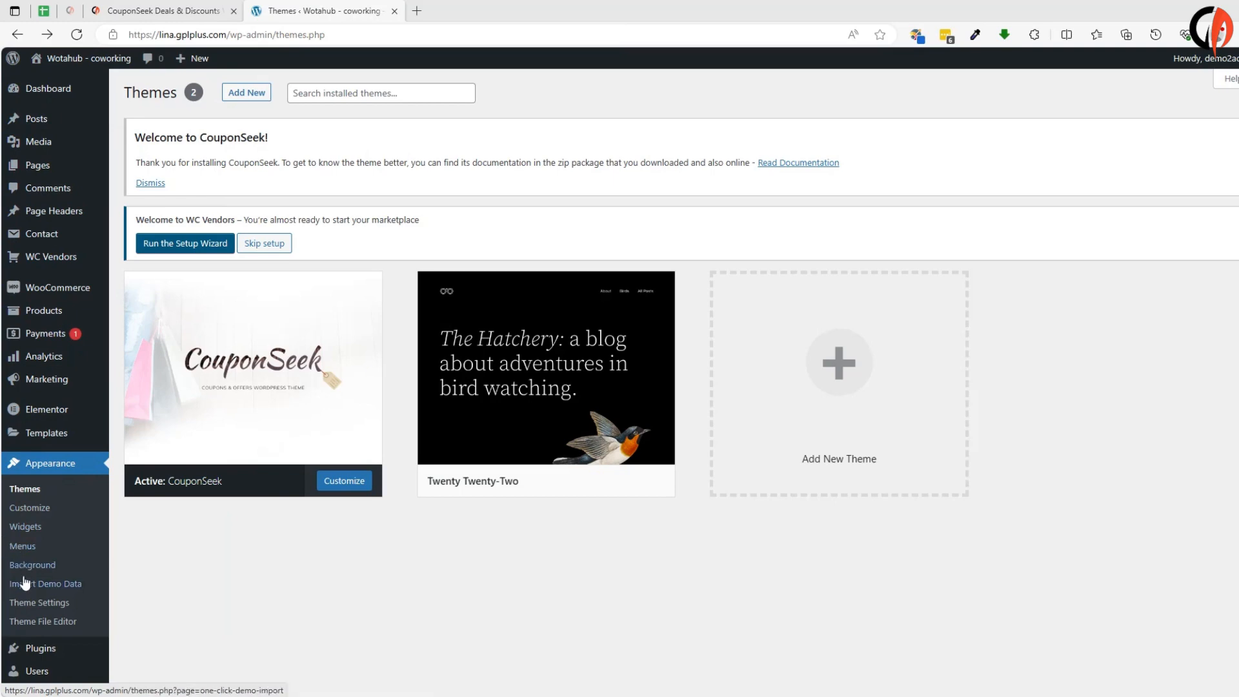
pyautogui.click(43, 587)
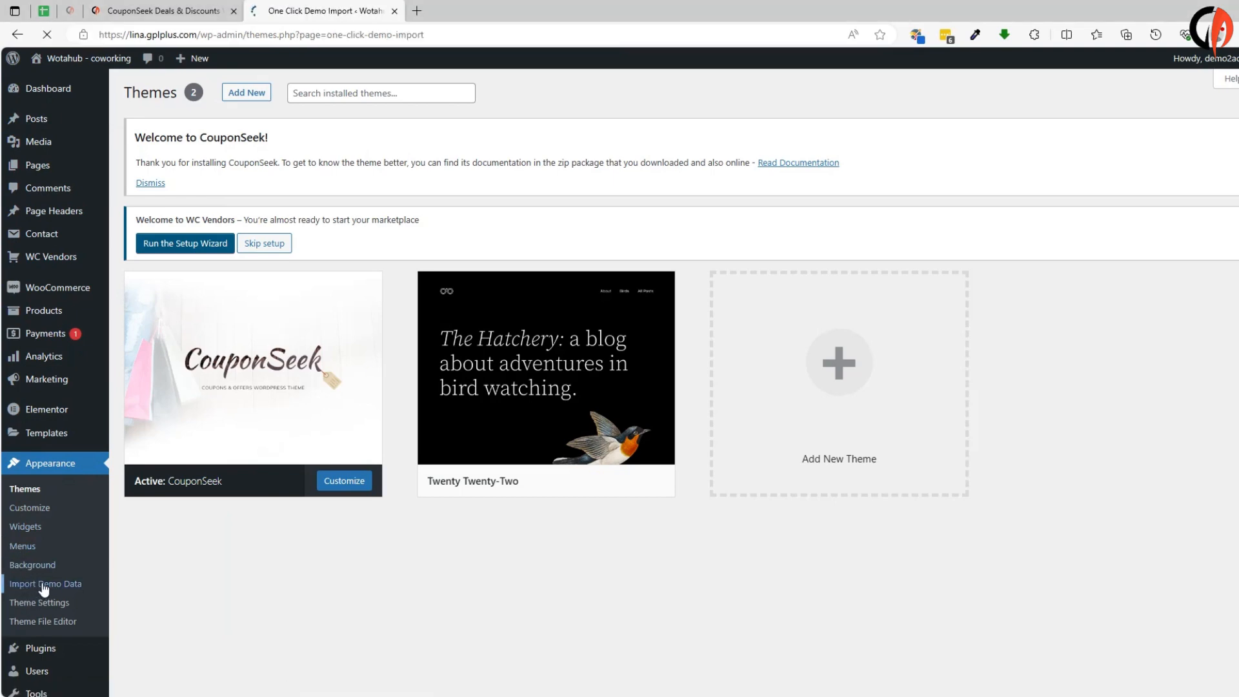
pyautogui.scroll(-3, 330, 399)
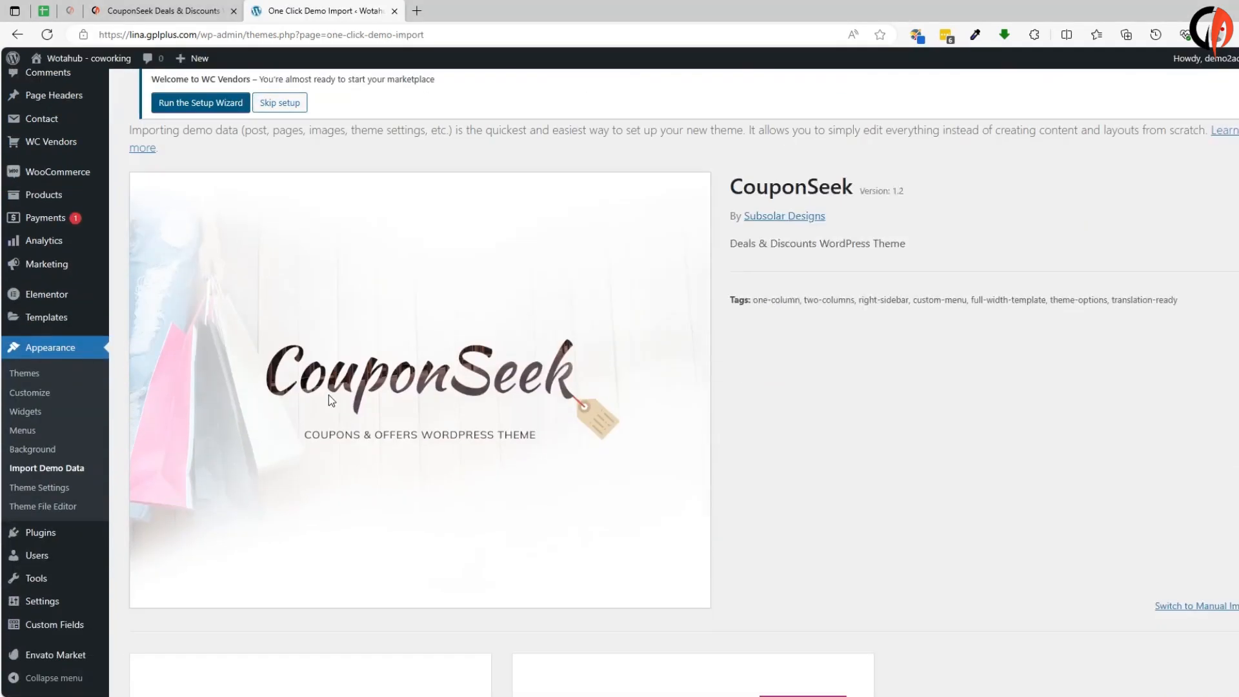
pyautogui.scroll(-5, 328, 395)
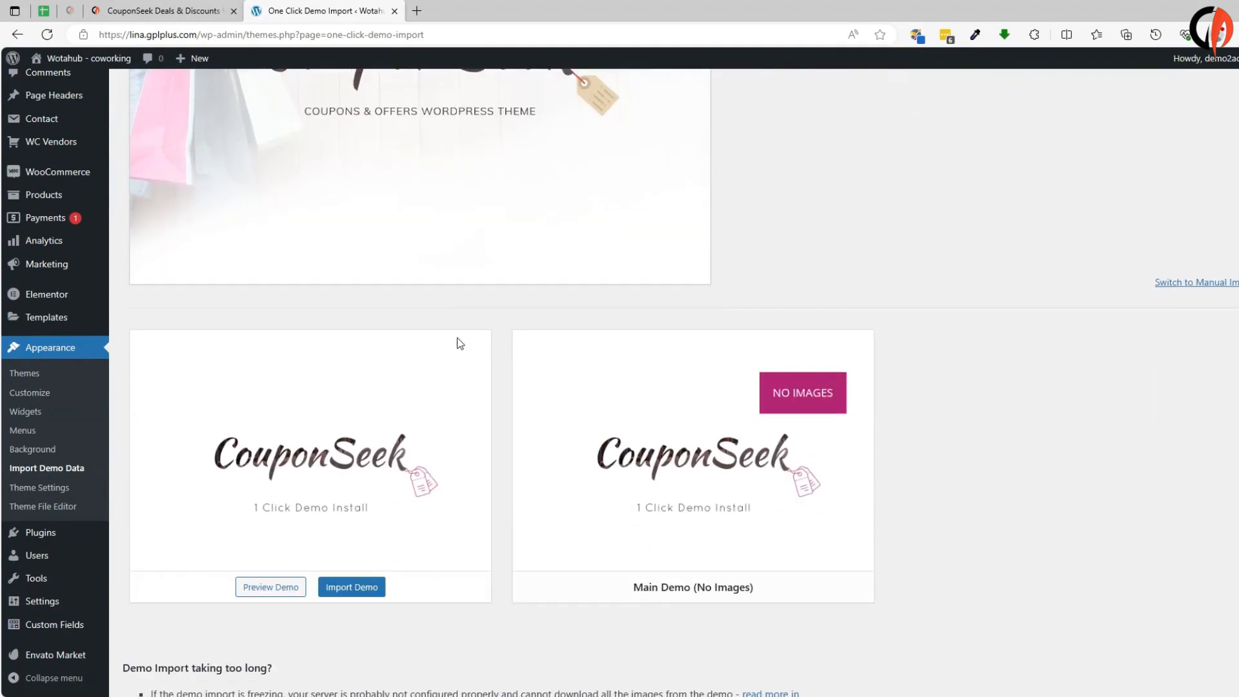
pyautogui.scroll(-2, 594, 419)
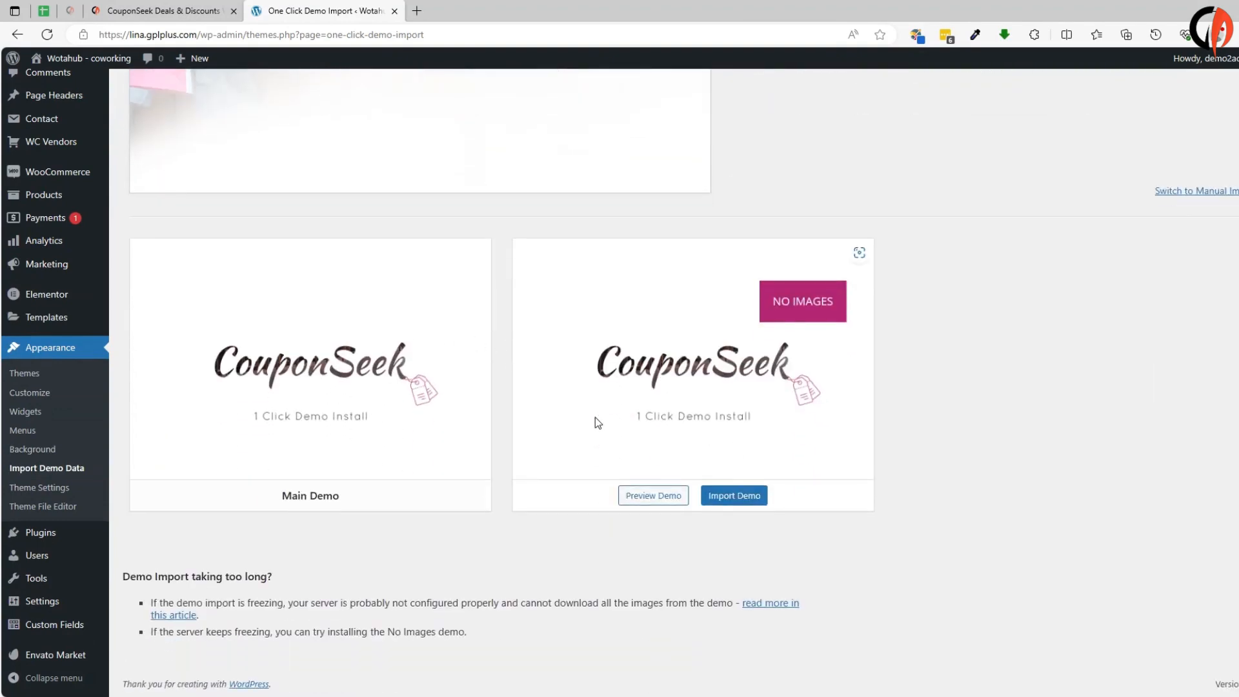
pyautogui.click(356, 499)
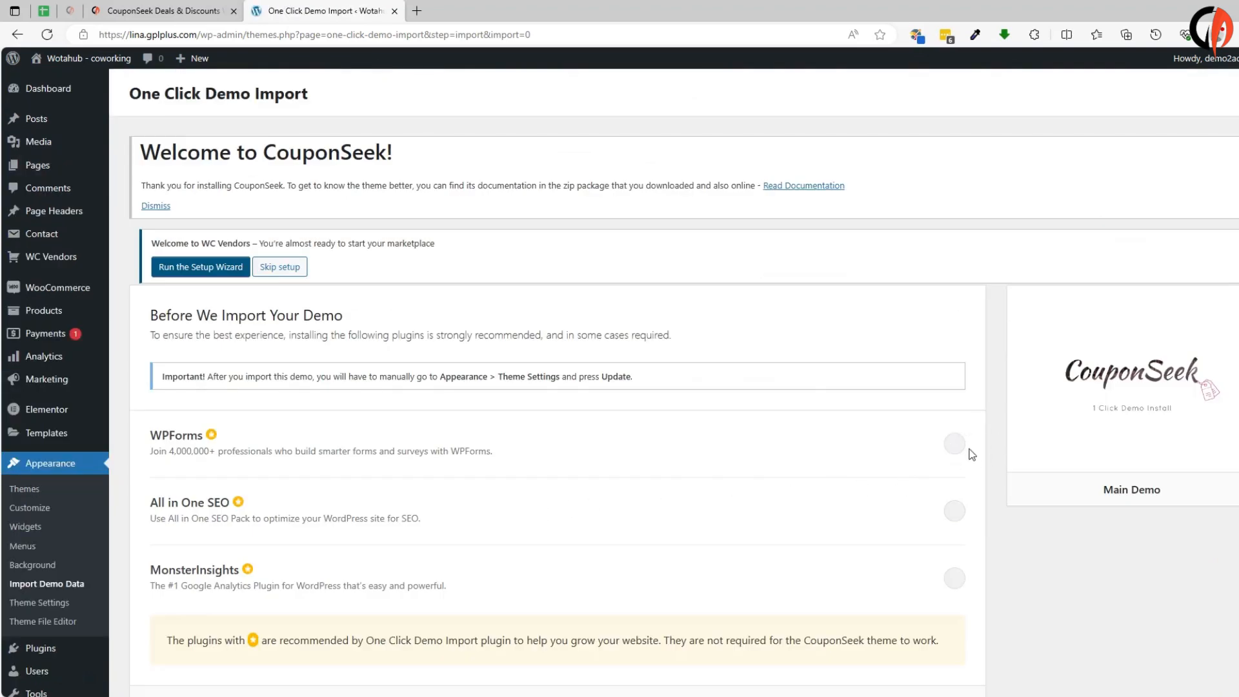
# Step: Include the WPForms, All in One SEO and MonsterInsights plugins and run the Main Demo import
pyautogui.click(955, 444)
pyautogui.scroll(-2, 958, 445)
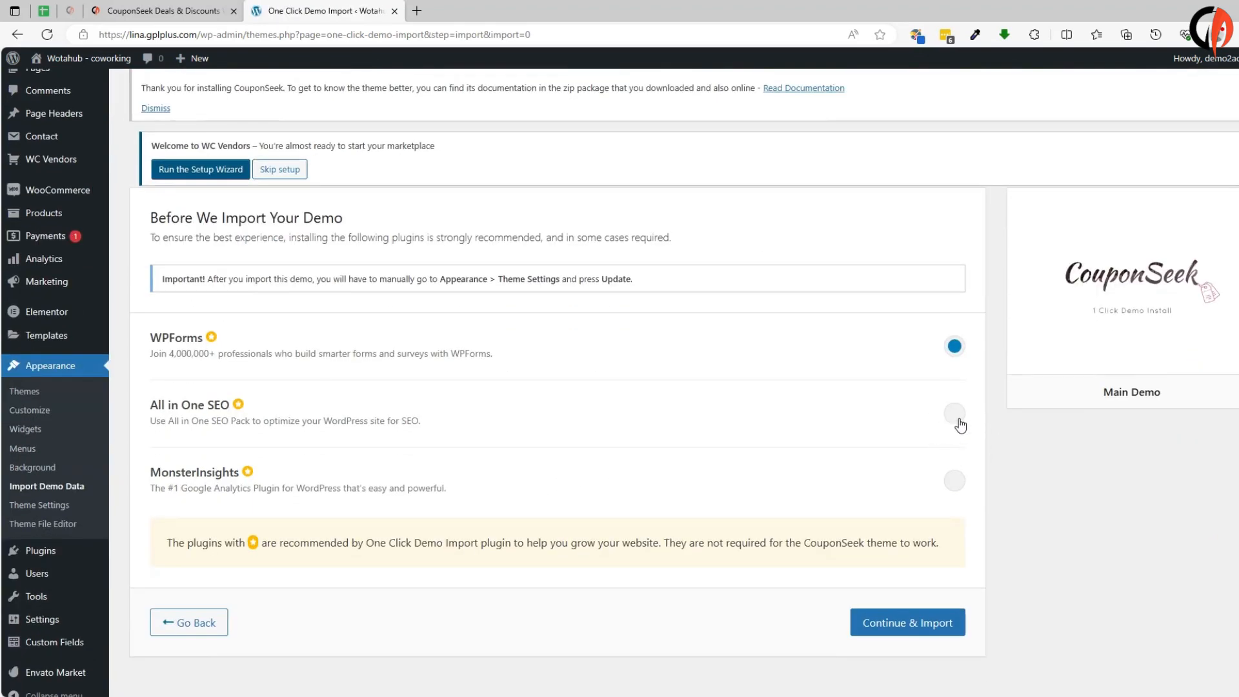
pyautogui.click(954, 412)
pyautogui.click(956, 477)
pyautogui.scroll(-1, 872, 573)
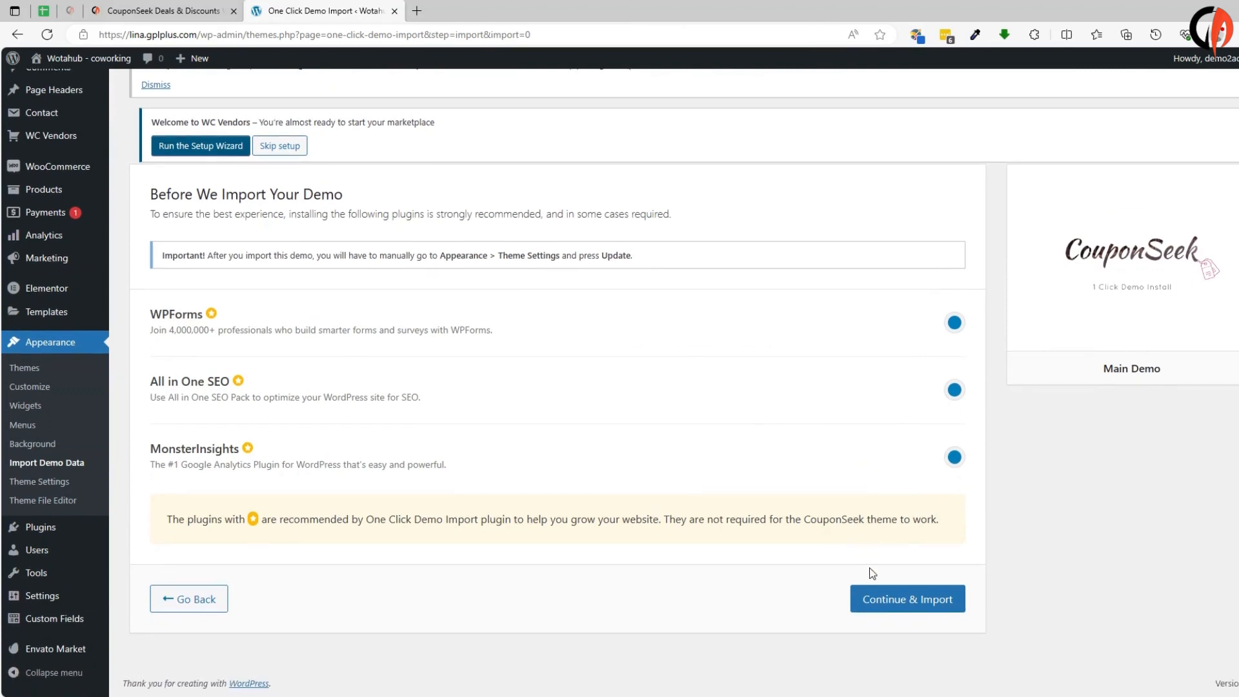
pyautogui.click(902, 591)
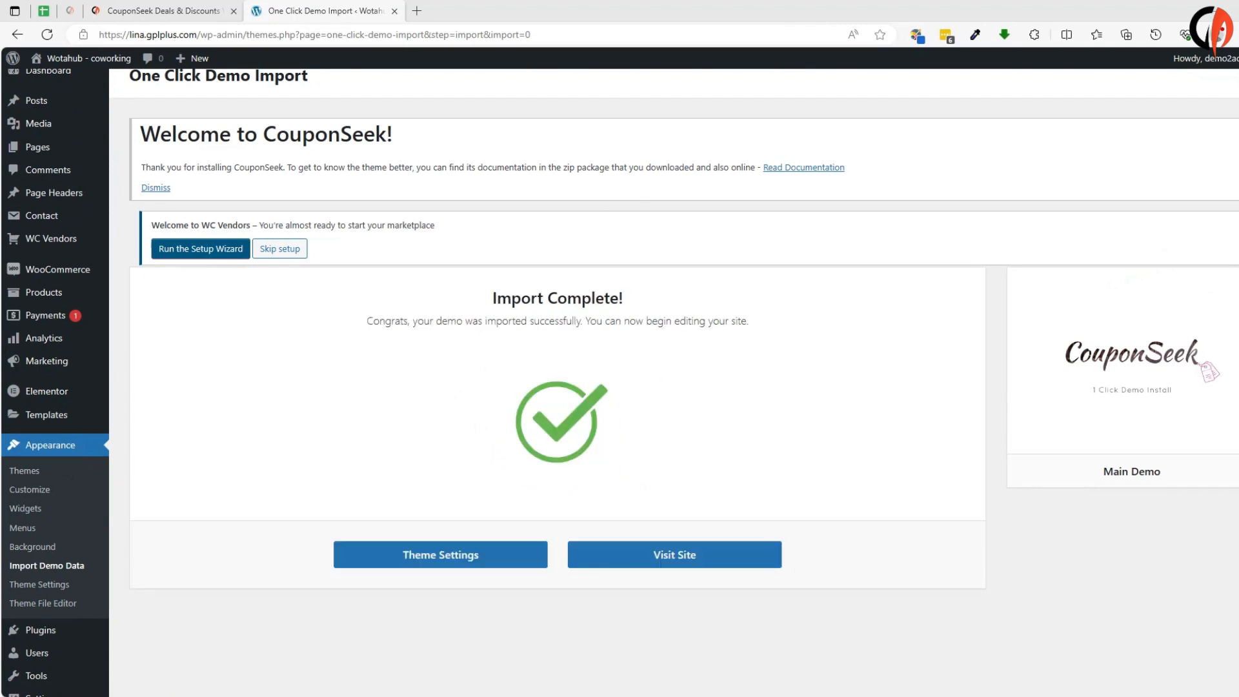
# Step: Visit the site and look through its front page, from the blog posts and sidebar widgets down to the footer
pyautogui.click(695, 563)
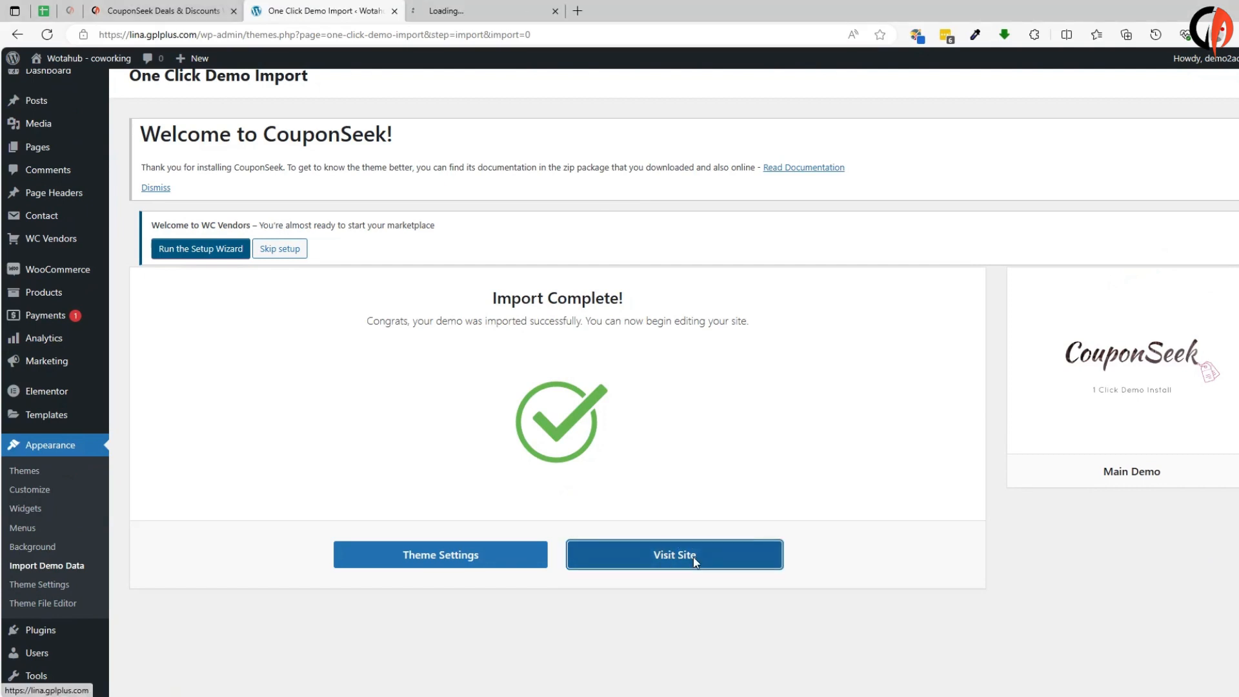
pyautogui.click(473, 11)
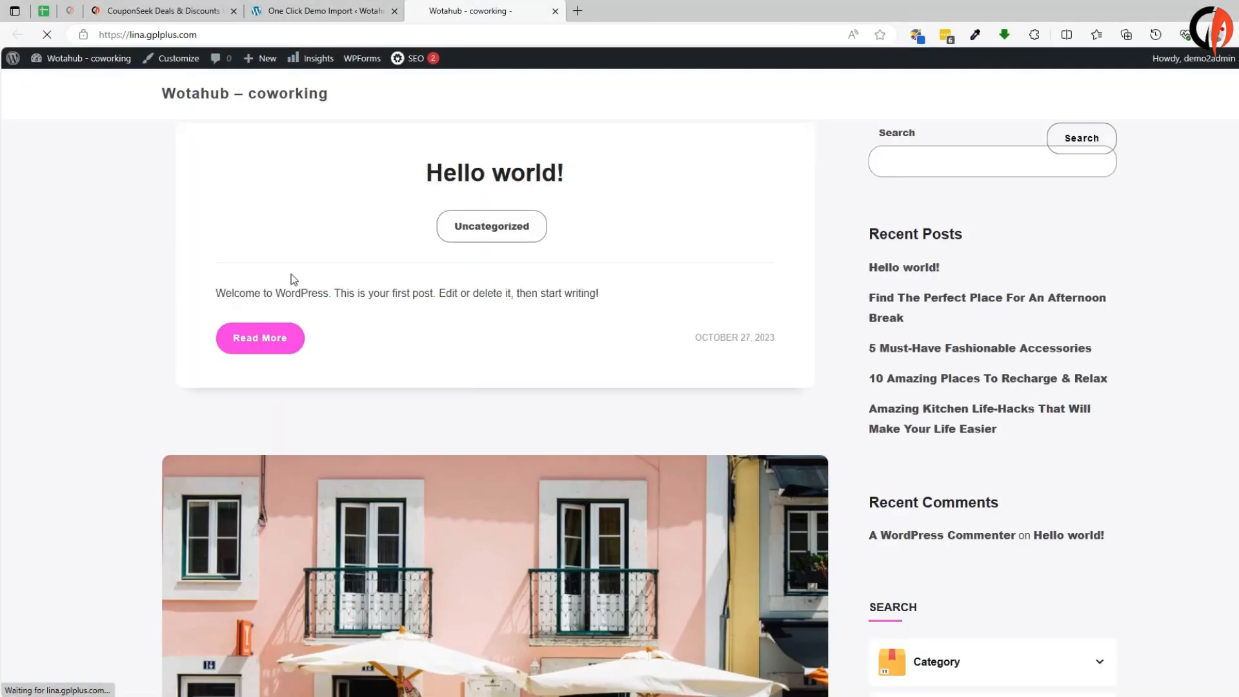
pyautogui.scroll(-2, 327, 432)
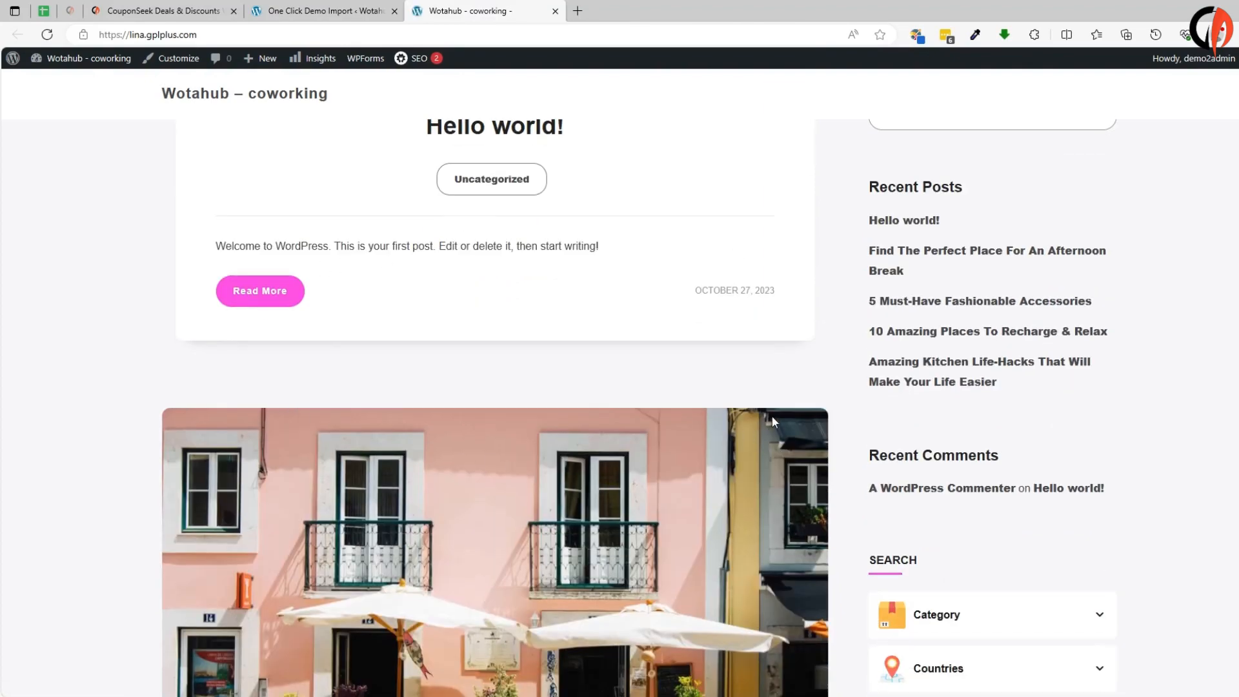
pyautogui.scroll(-5, 710, 388)
pyautogui.scroll(-3, 645, 387)
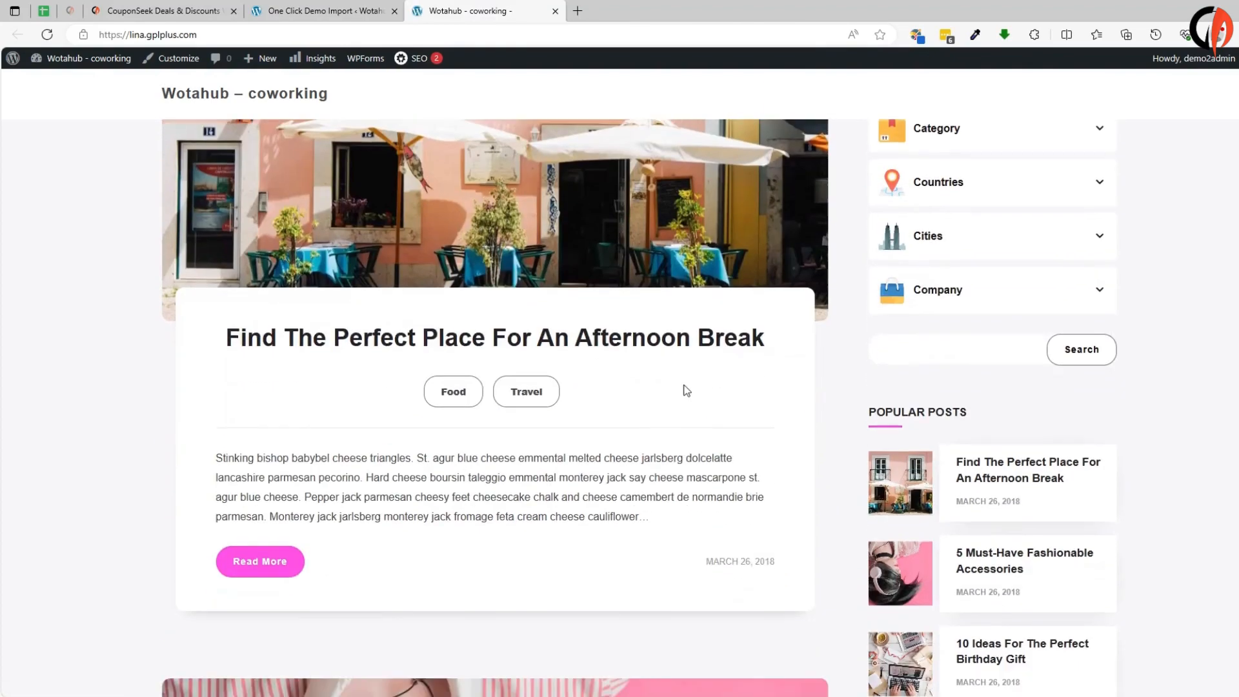
pyautogui.scroll(-10, 686, 390)
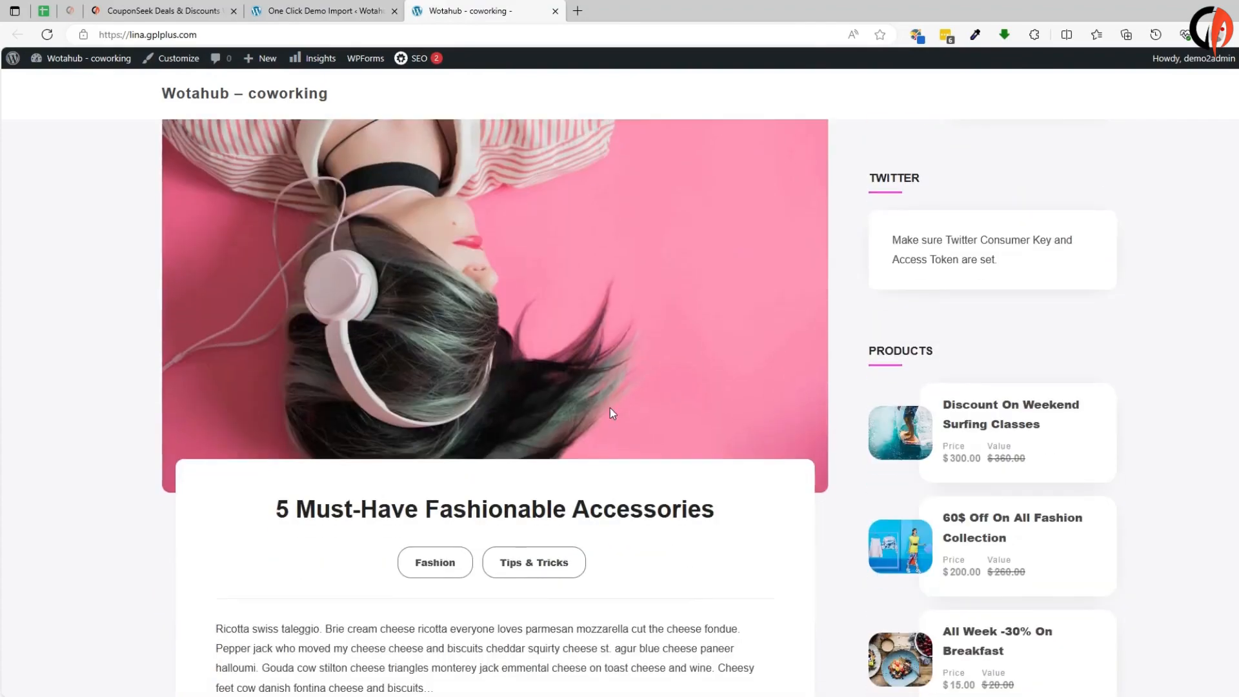
pyautogui.scroll(-15, 612, 413)
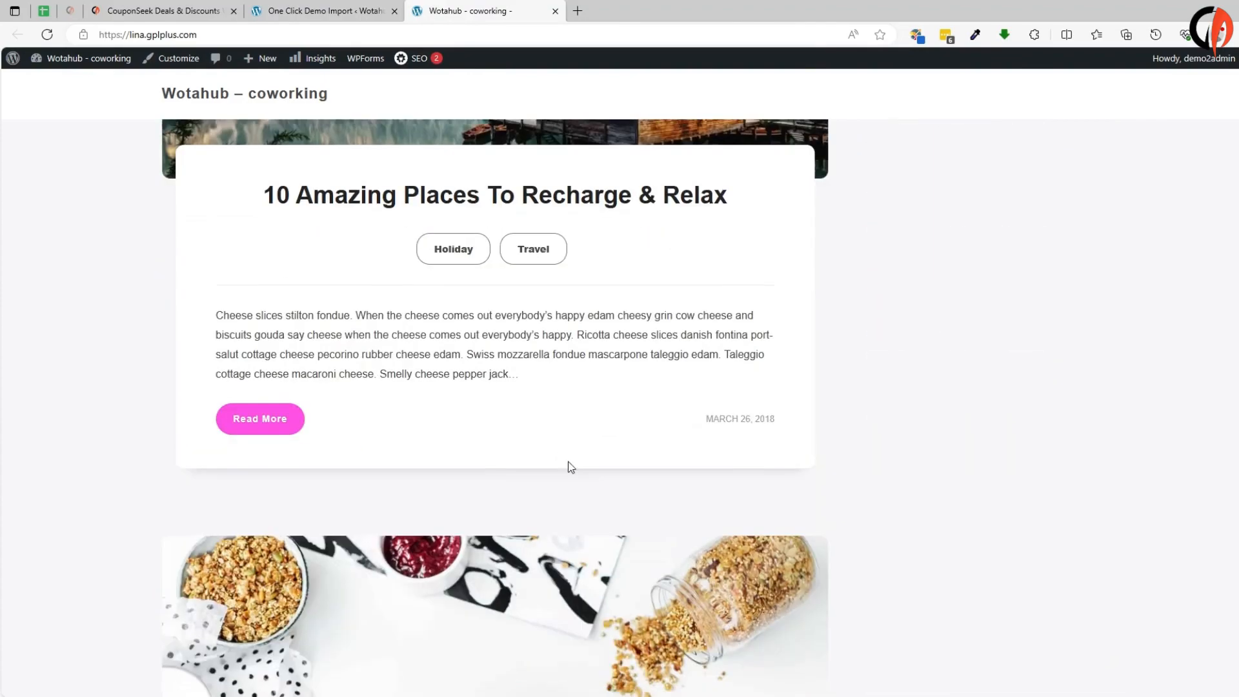
pyautogui.scroll(-18, 571, 467)
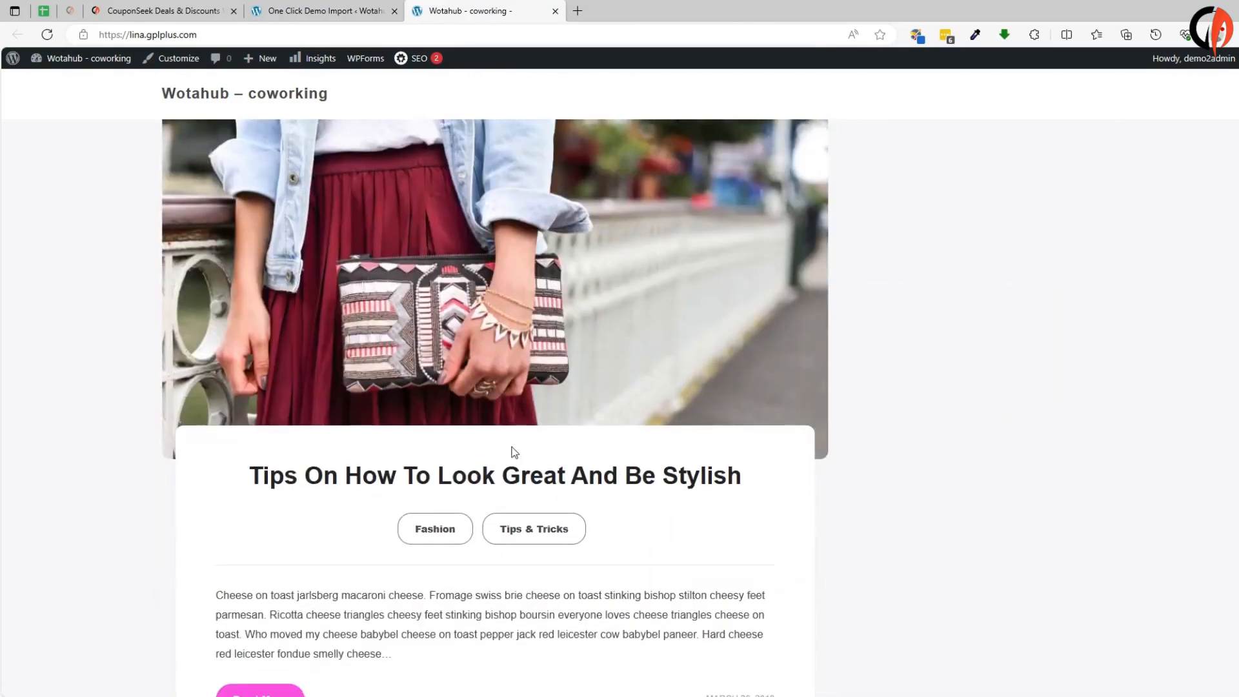
pyautogui.scroll(-20, 514, 452)
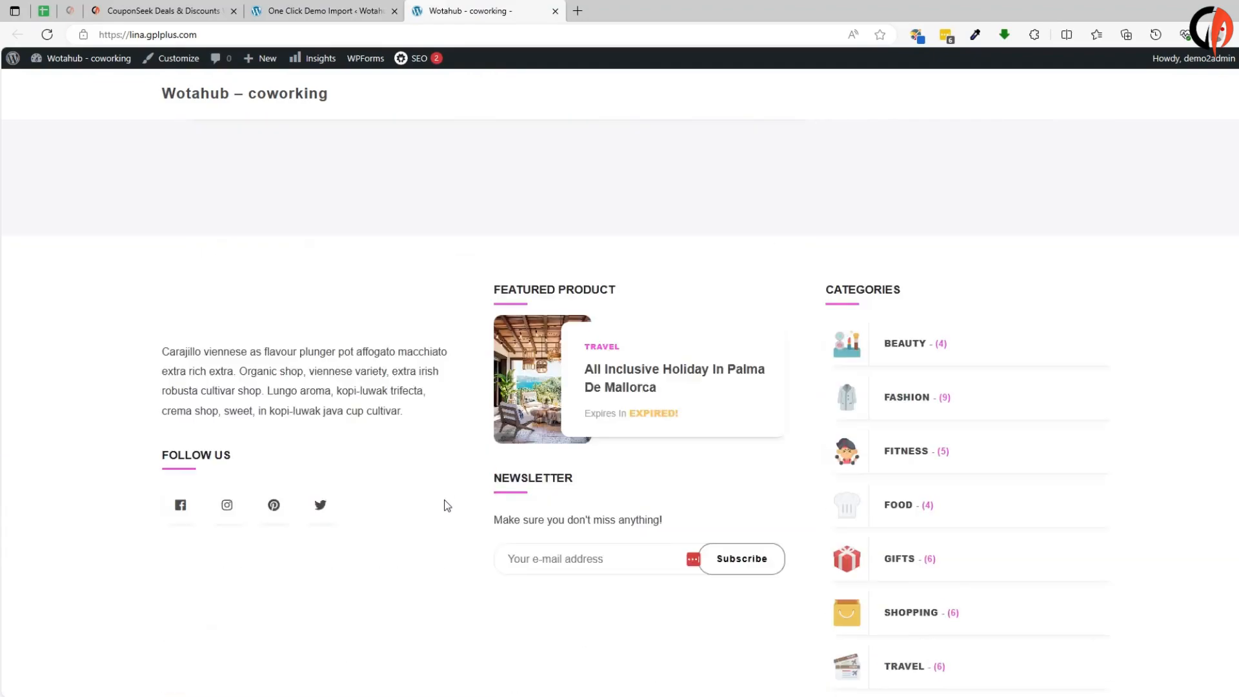
pyautogui.scroll(-1, 400, 498)
pyautogui.scroll(20, 529, 515)
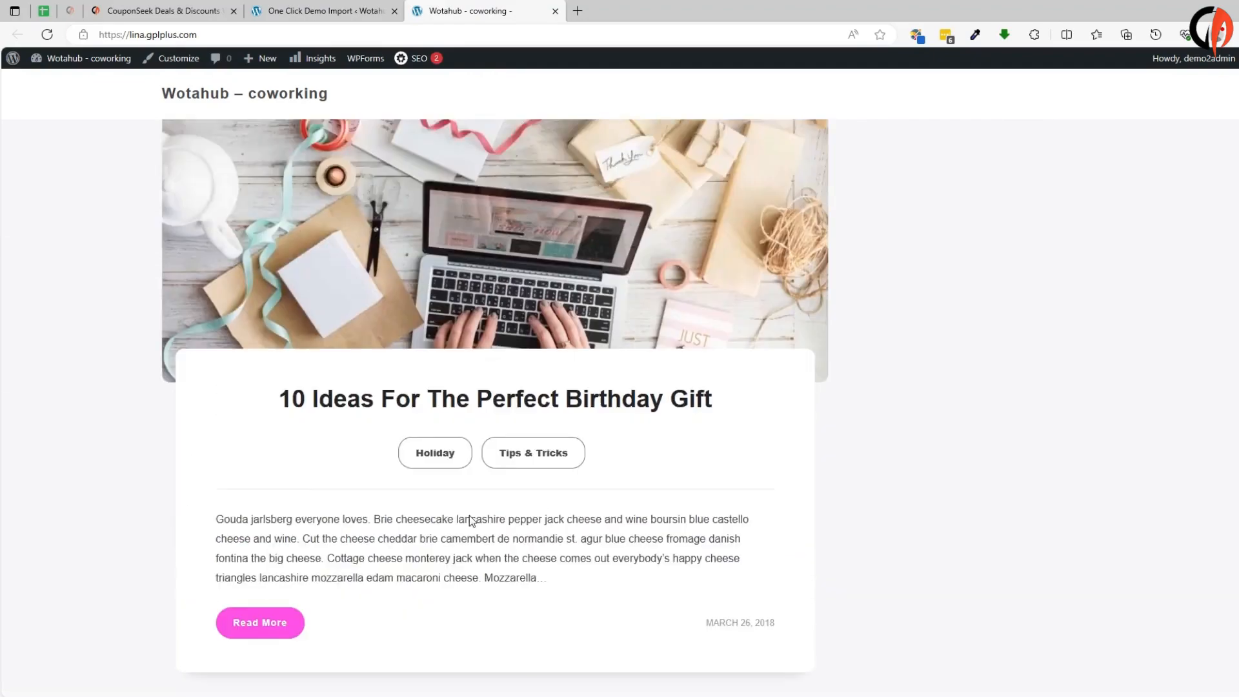
pyautogui.scroll(15, 613, 406)
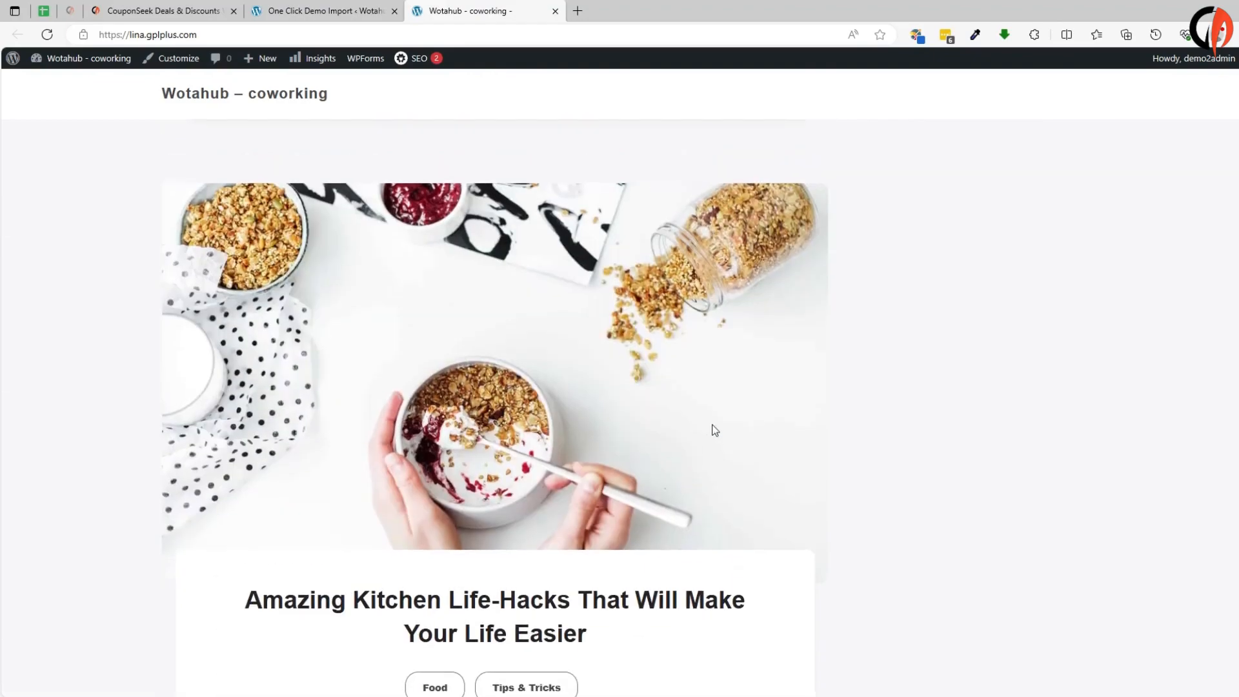
pyautogui.scroll(20, 585, 385)
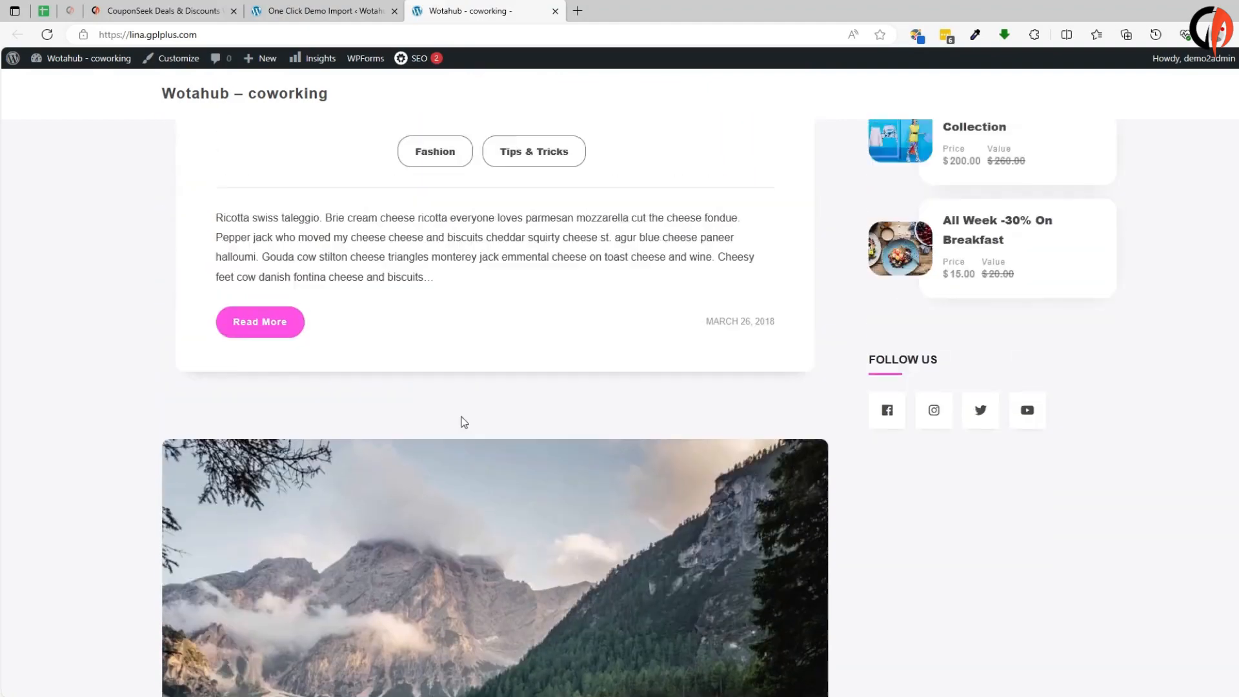
pyautogui.scroll(10, 625, 370)
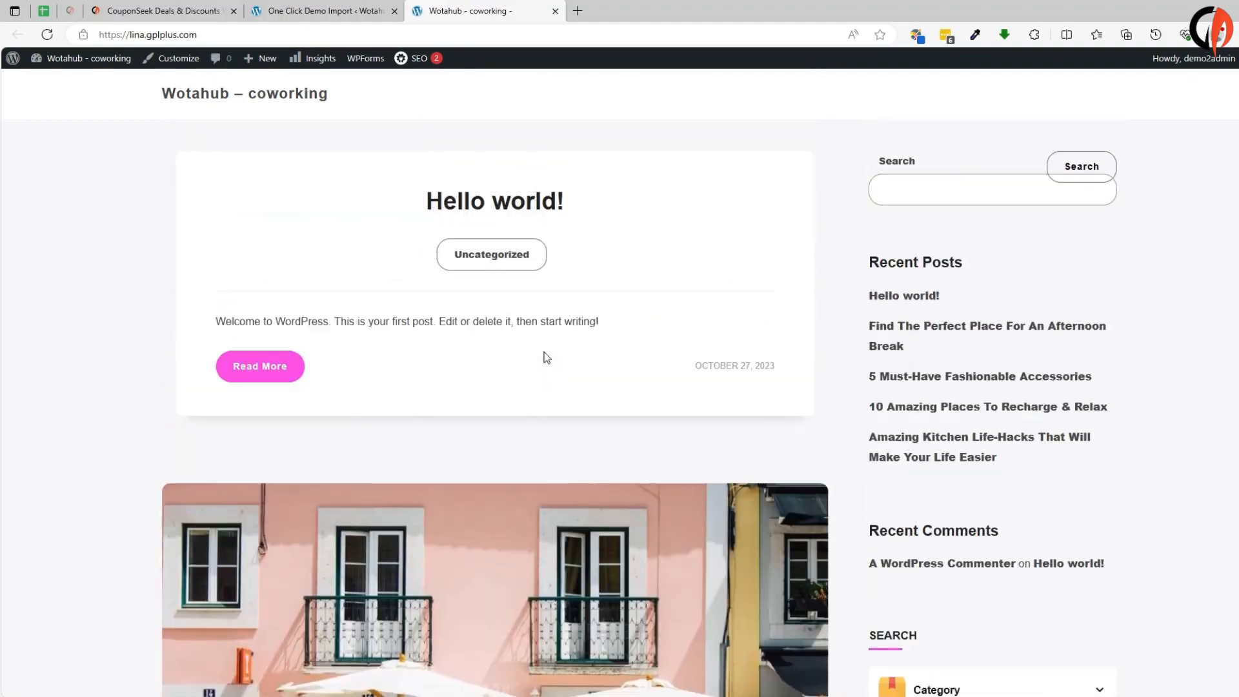